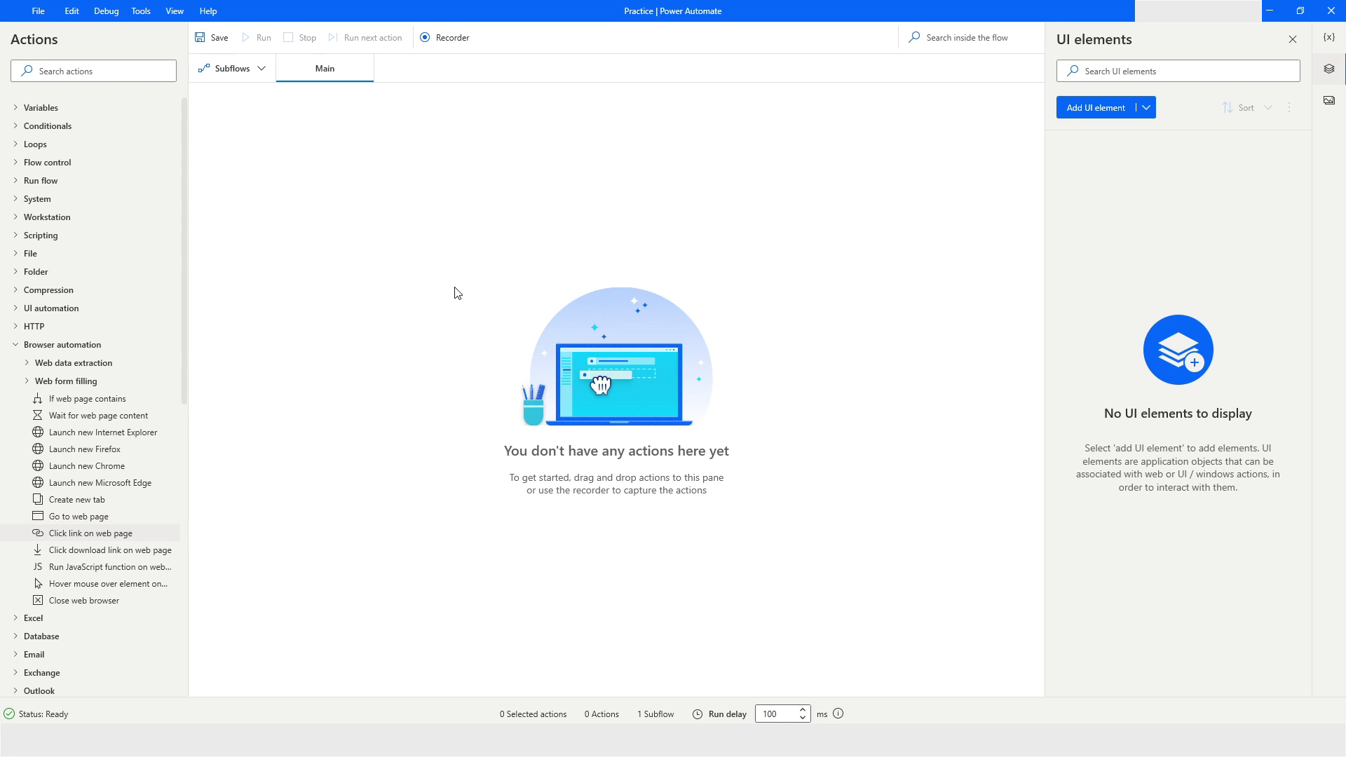
- Switch to Chrome's Order Bulk Identities page and tick, then untick, the terms-of-service checkbox
key("alt+Tab")
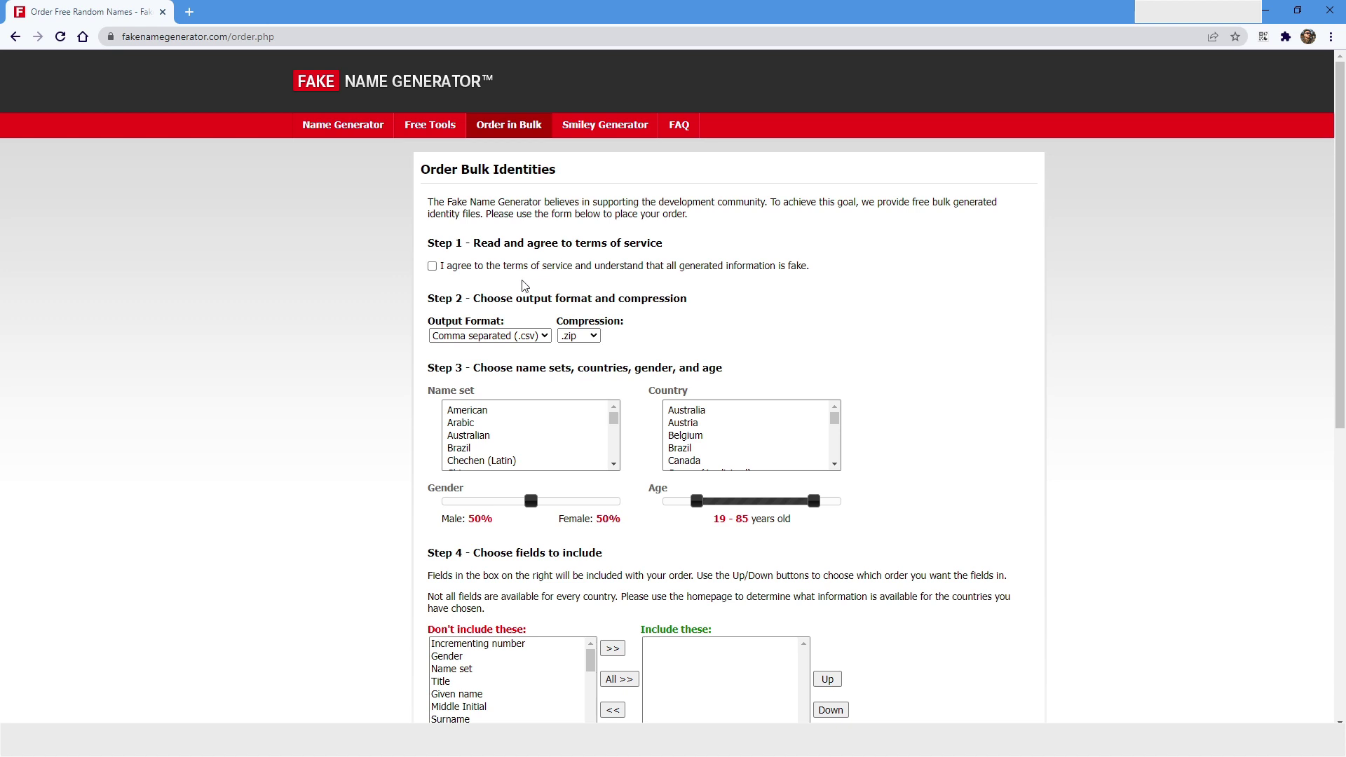
left_click(432, 267)
left_click(432, 267)
- Add 'Set check box state on web page' from Web form filling as step 1, keeping state Checked
key("alt+Tab")
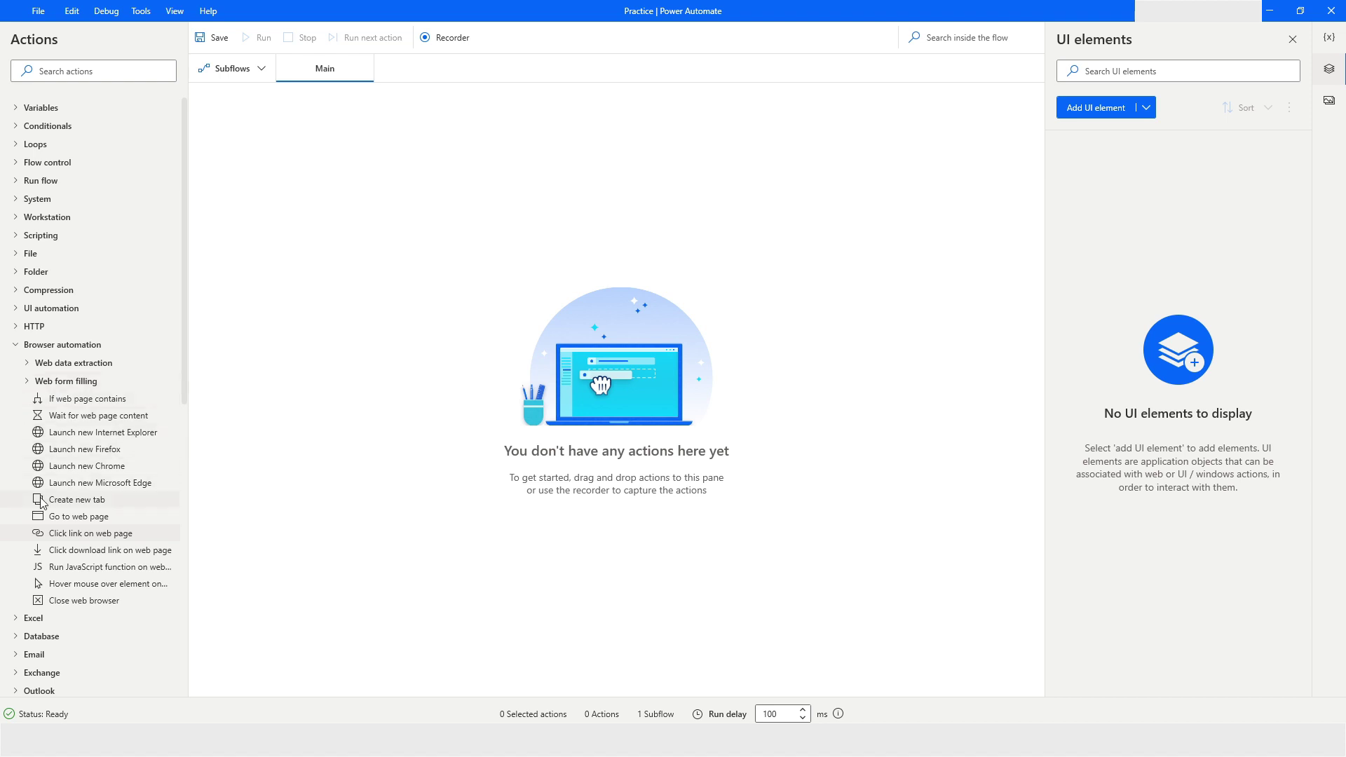
left_click(29, 385)
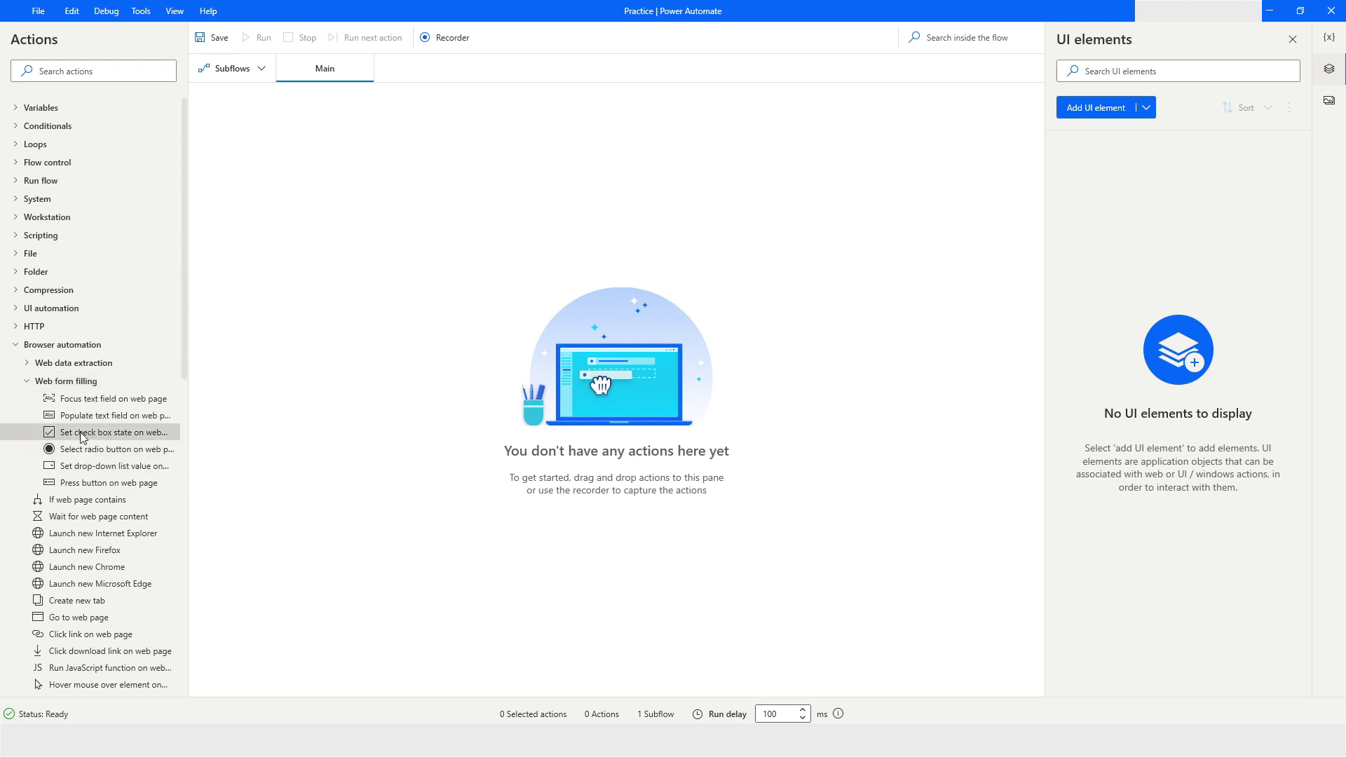
left_click_drag(81, 436, 394, 331)
left_click_drag(528, 308, 531, 316)
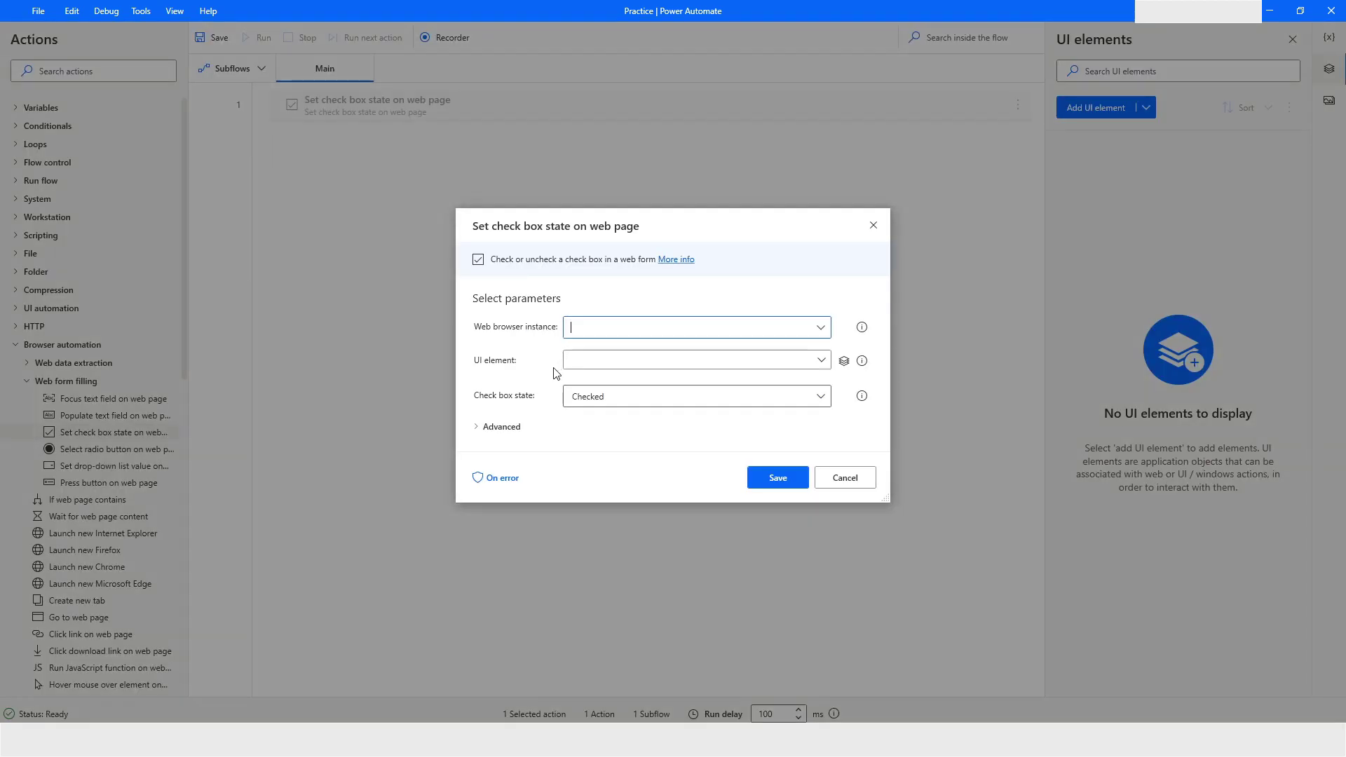
left_click(592, 397)
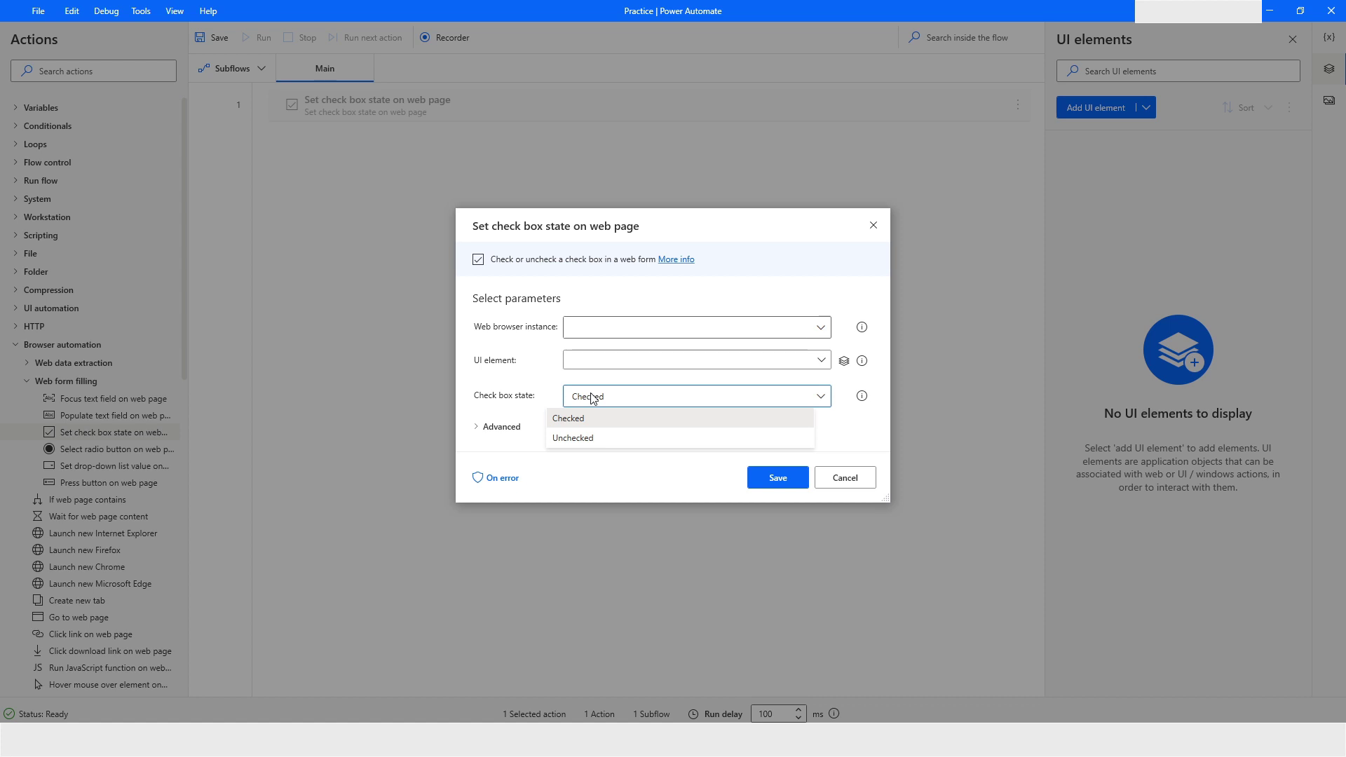
left_click(519, 398)
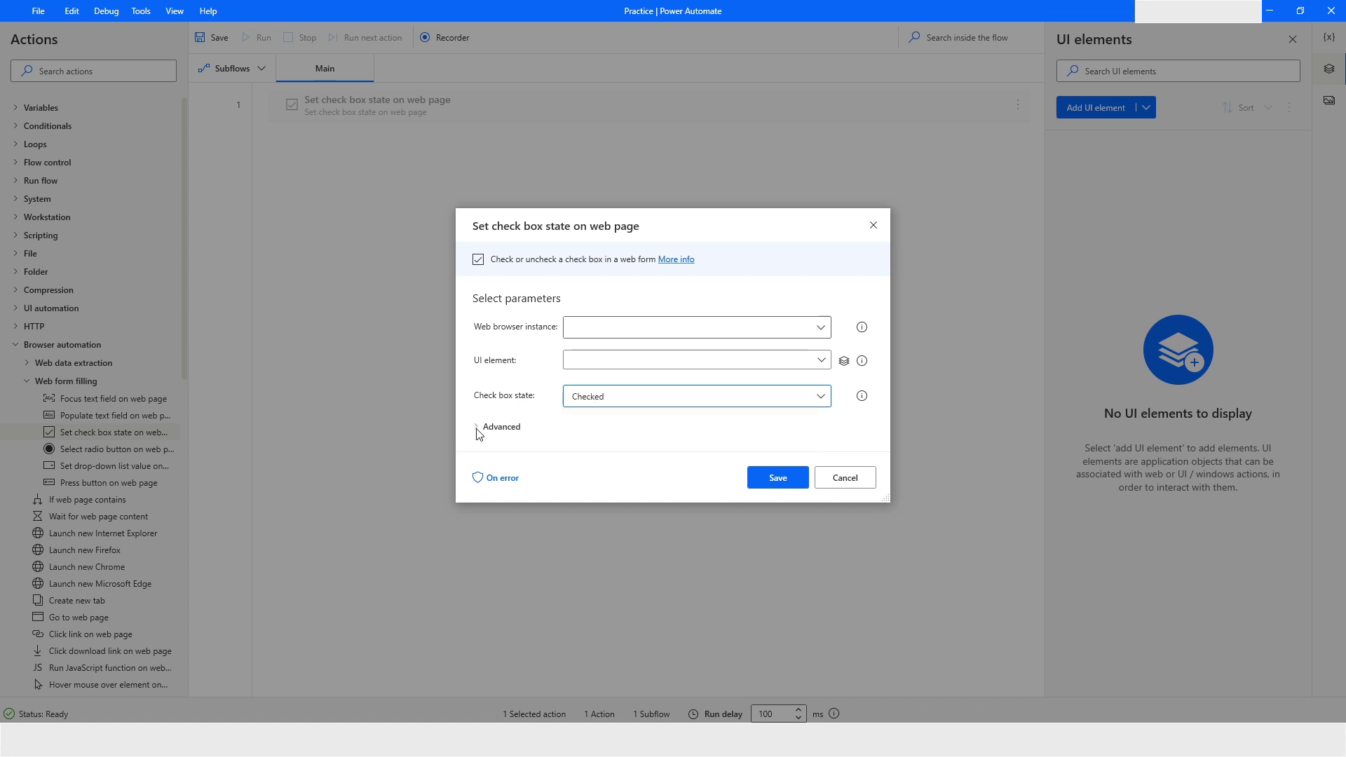
left_click(476, 429)
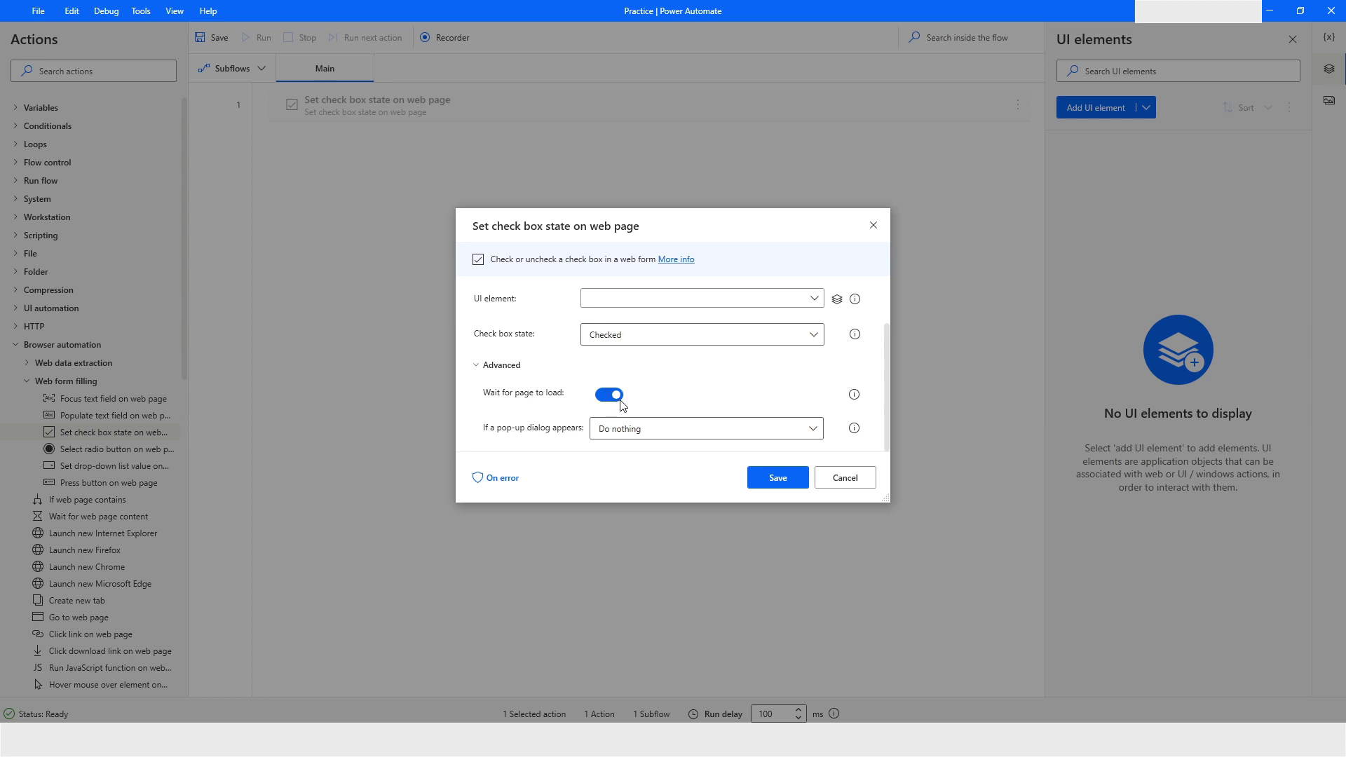
left_click(628, 439)
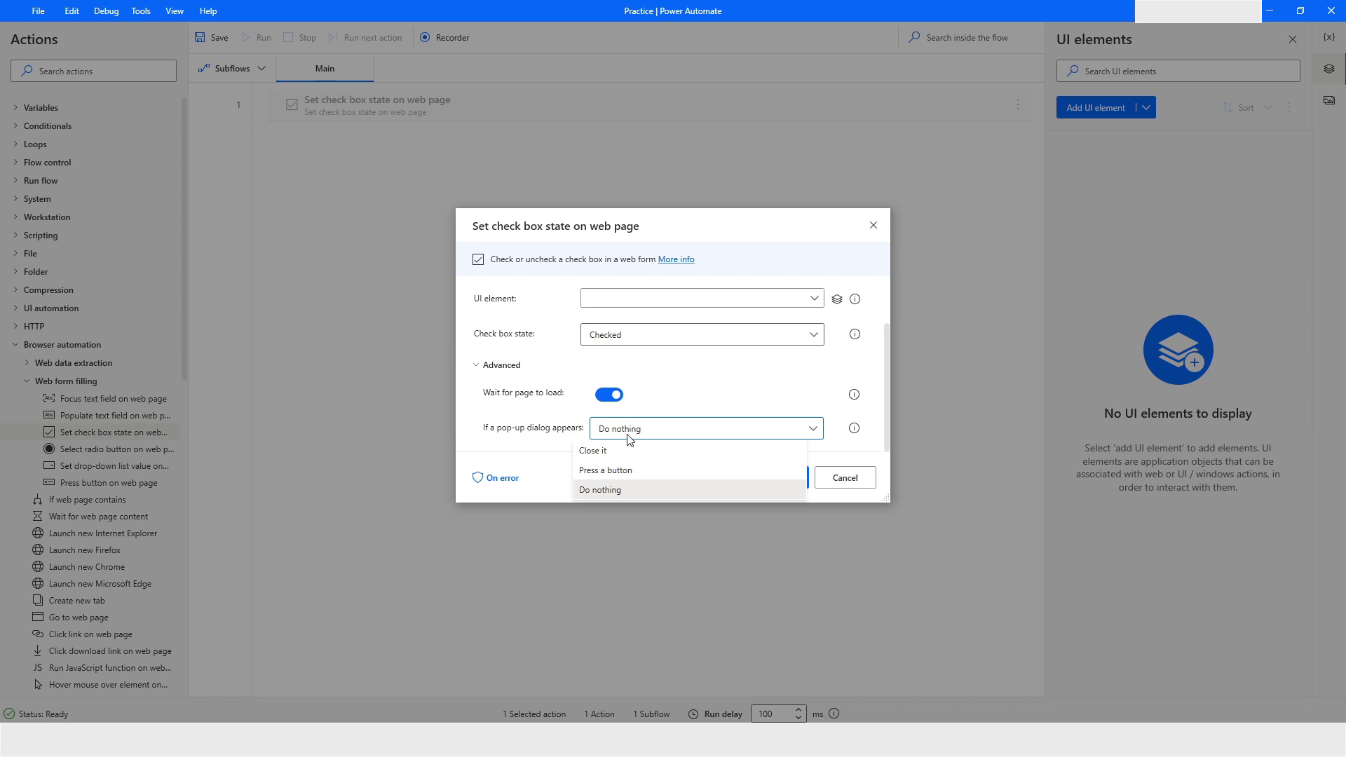
left_click(611, 471)
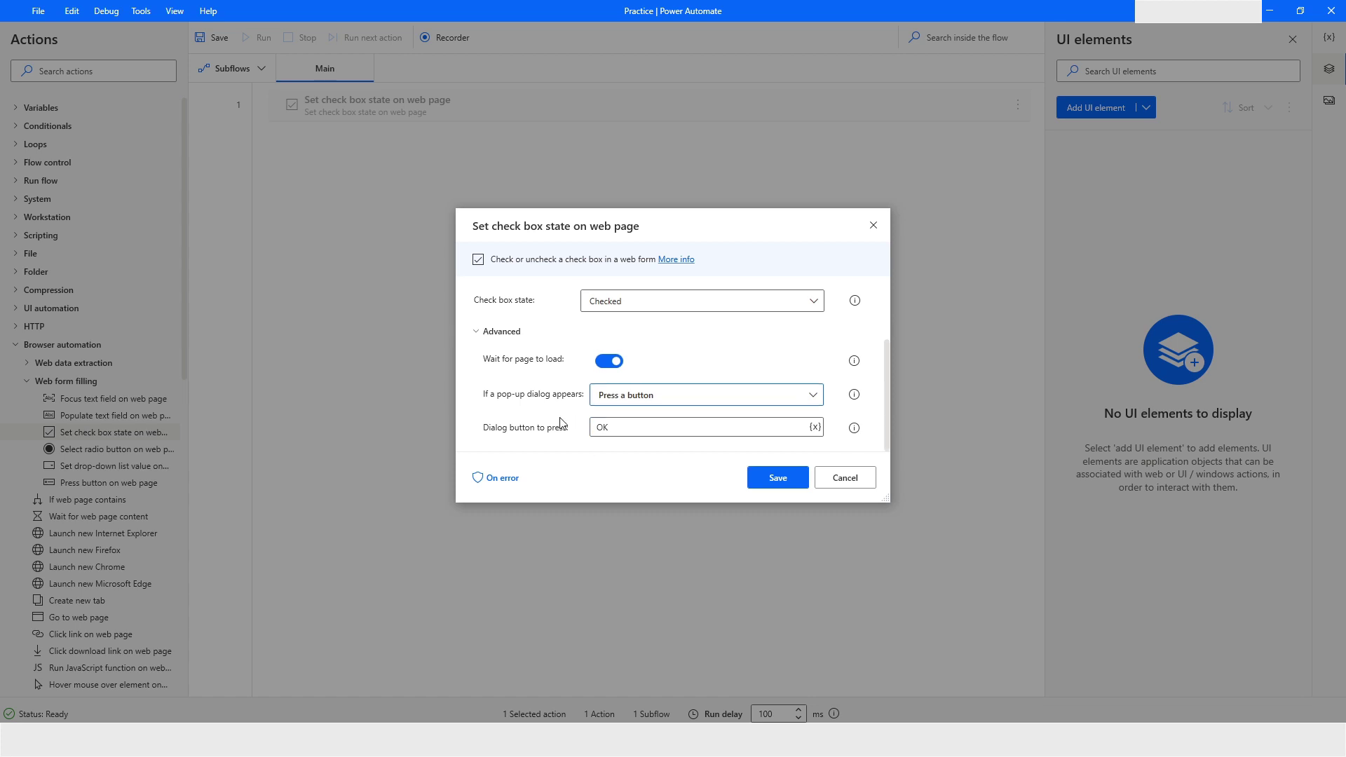
left_click(613, 430)
left_click_drag(621, 429, 576, 438)
key("BackSpace")
type("Cancel")
key("ctrl+a")
key("BackSpace")
left_click(648, 399)
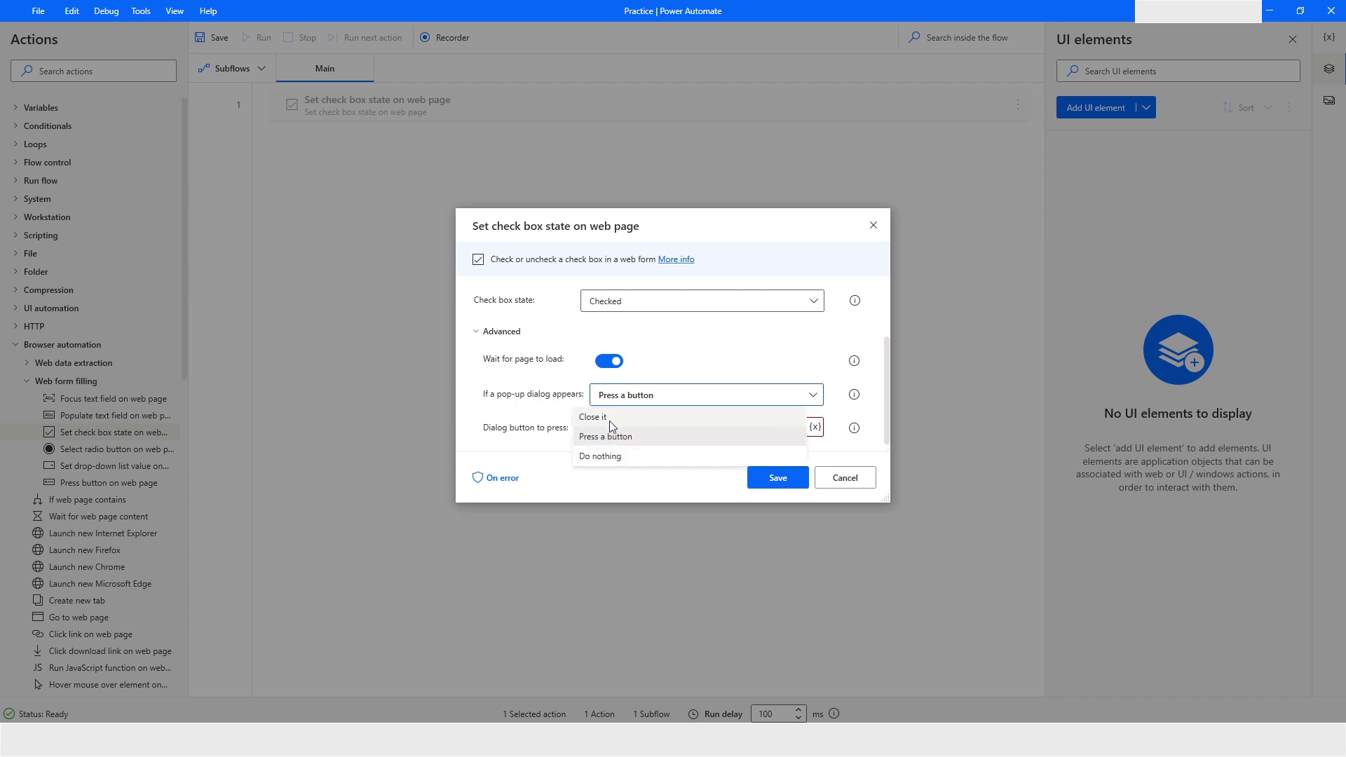
key("Escape")
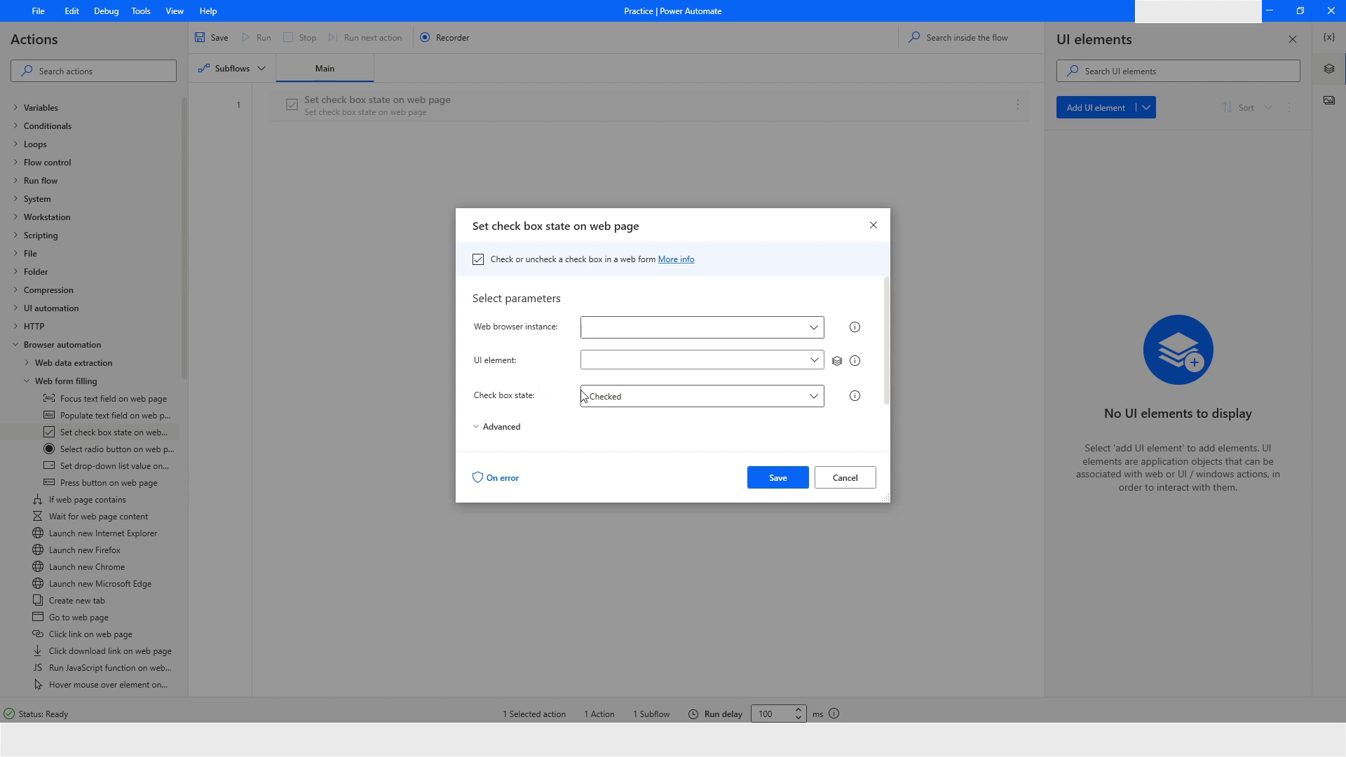
- Look at the empty UI element list, then cancel the check box action's dialog
left_click(656, 363)
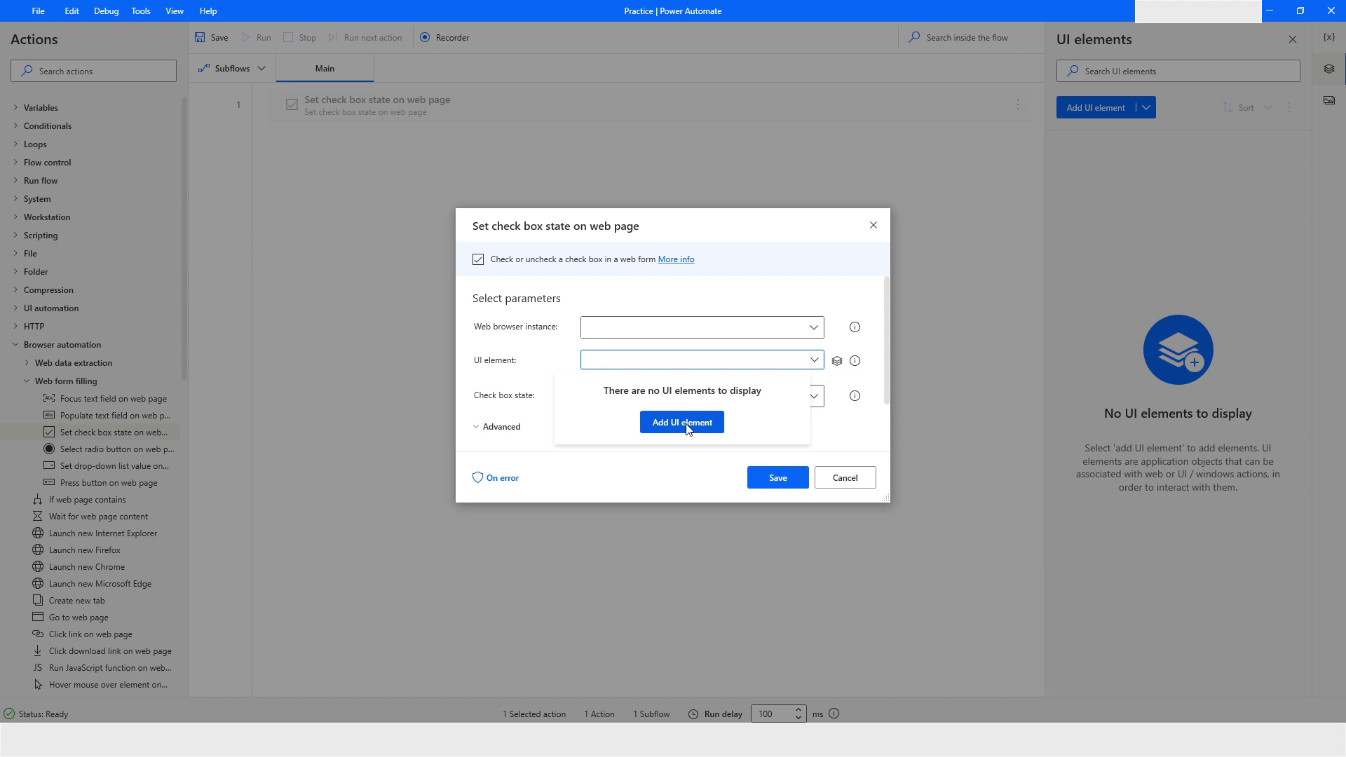
left_click(529, 365)
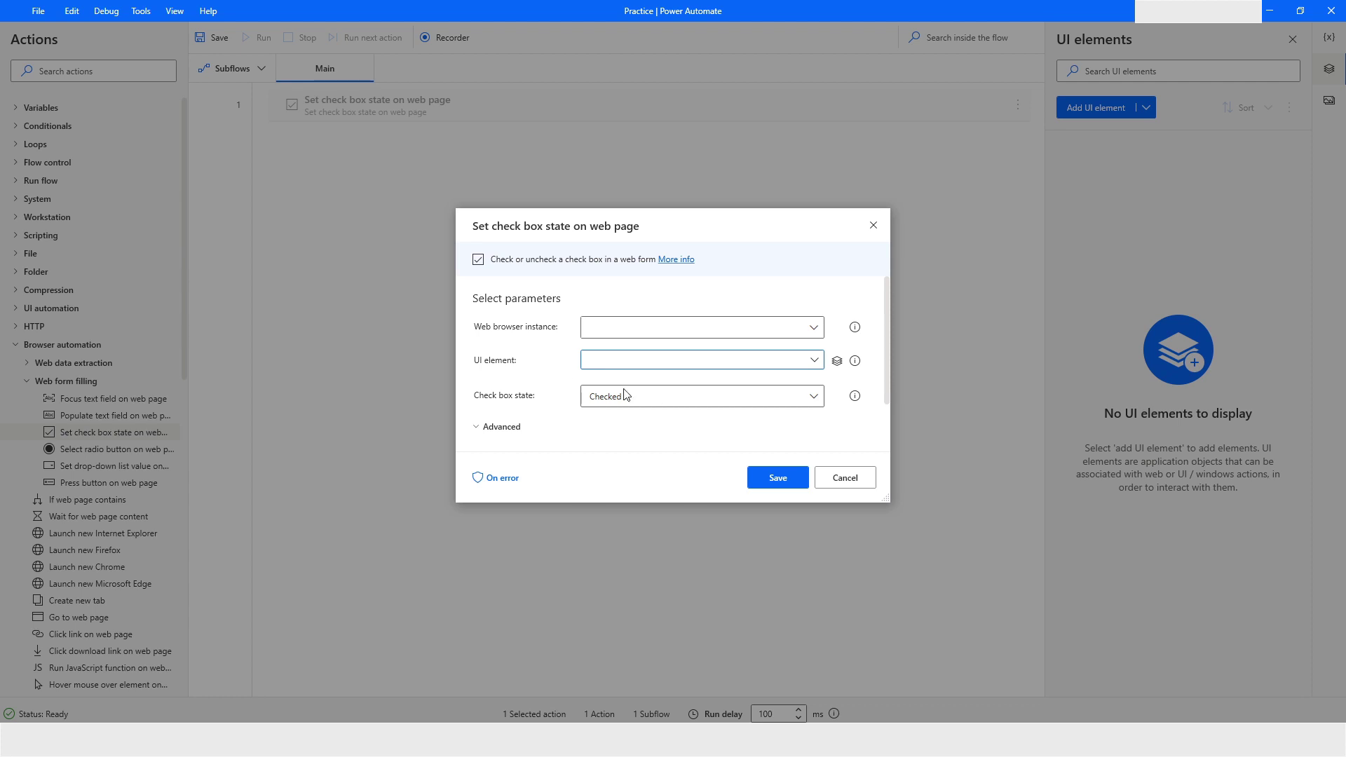
left_click(845, 478)
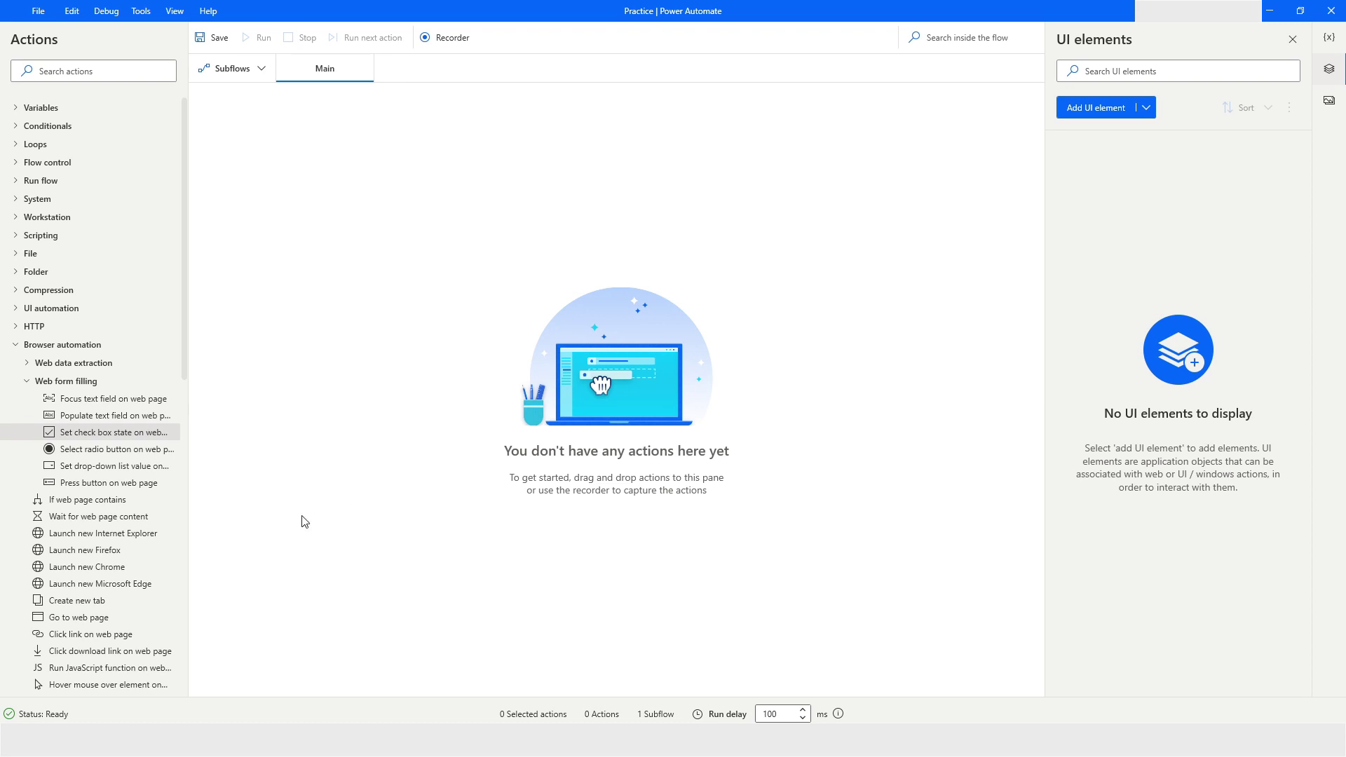
- Add Launch new Chrome with Launch mode 'Attach to running instance' and tab matched 'By title'
left_click_drag(59, 571, 590, 133)
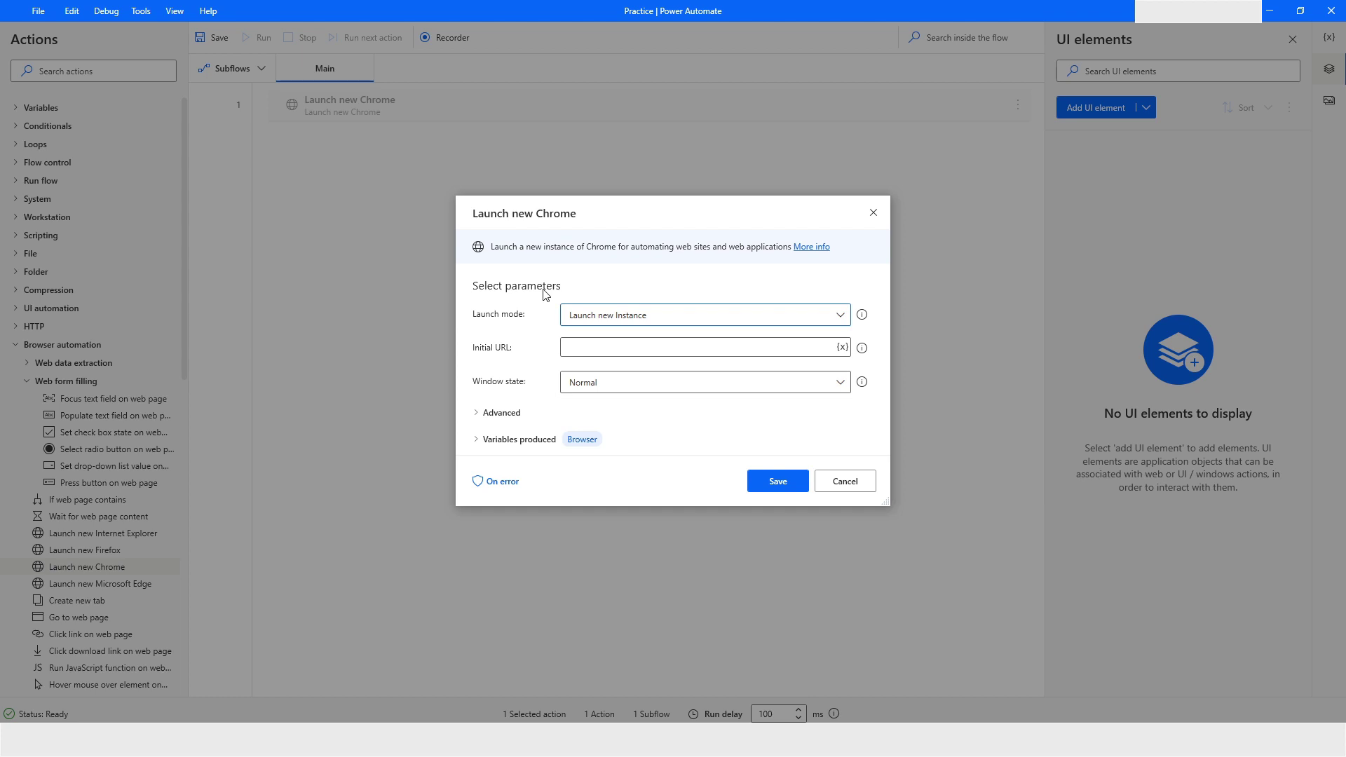
left_click(618, 319)
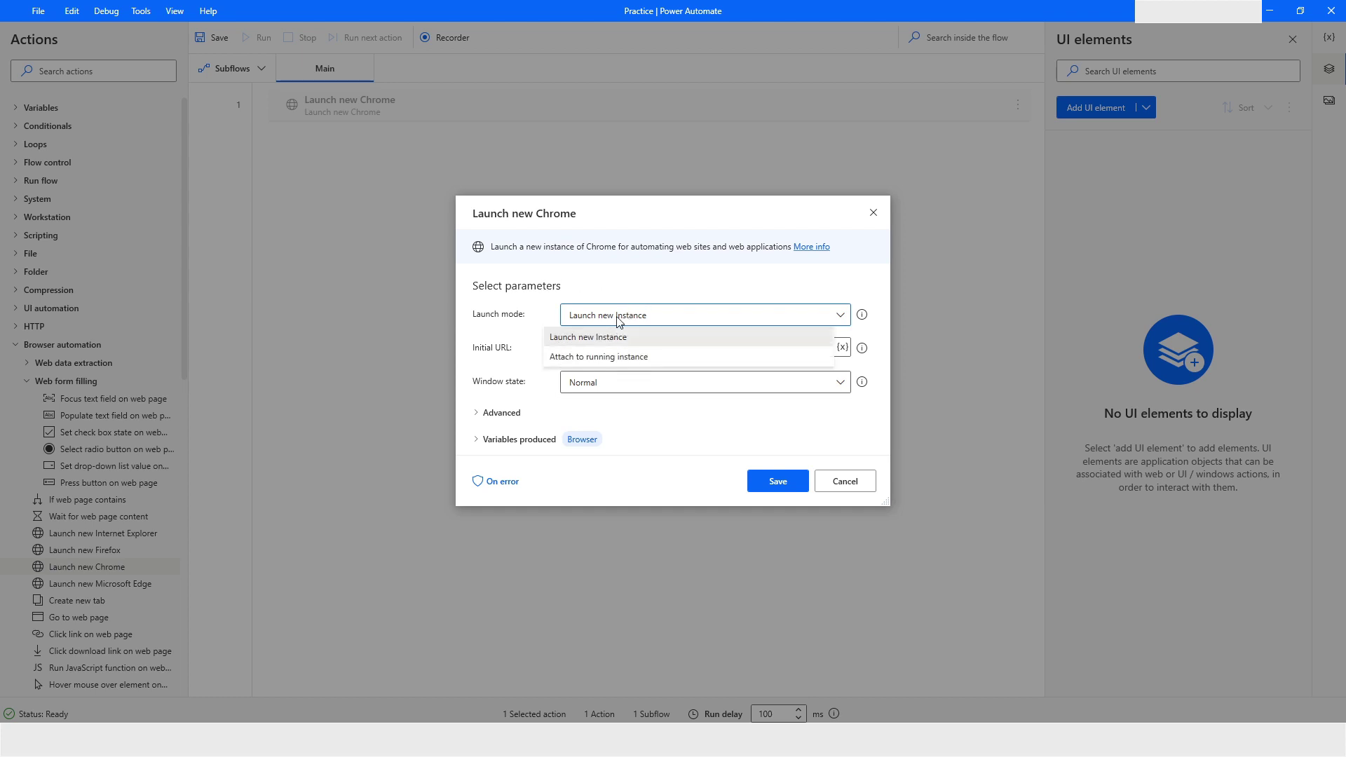
left_click(566, 358)
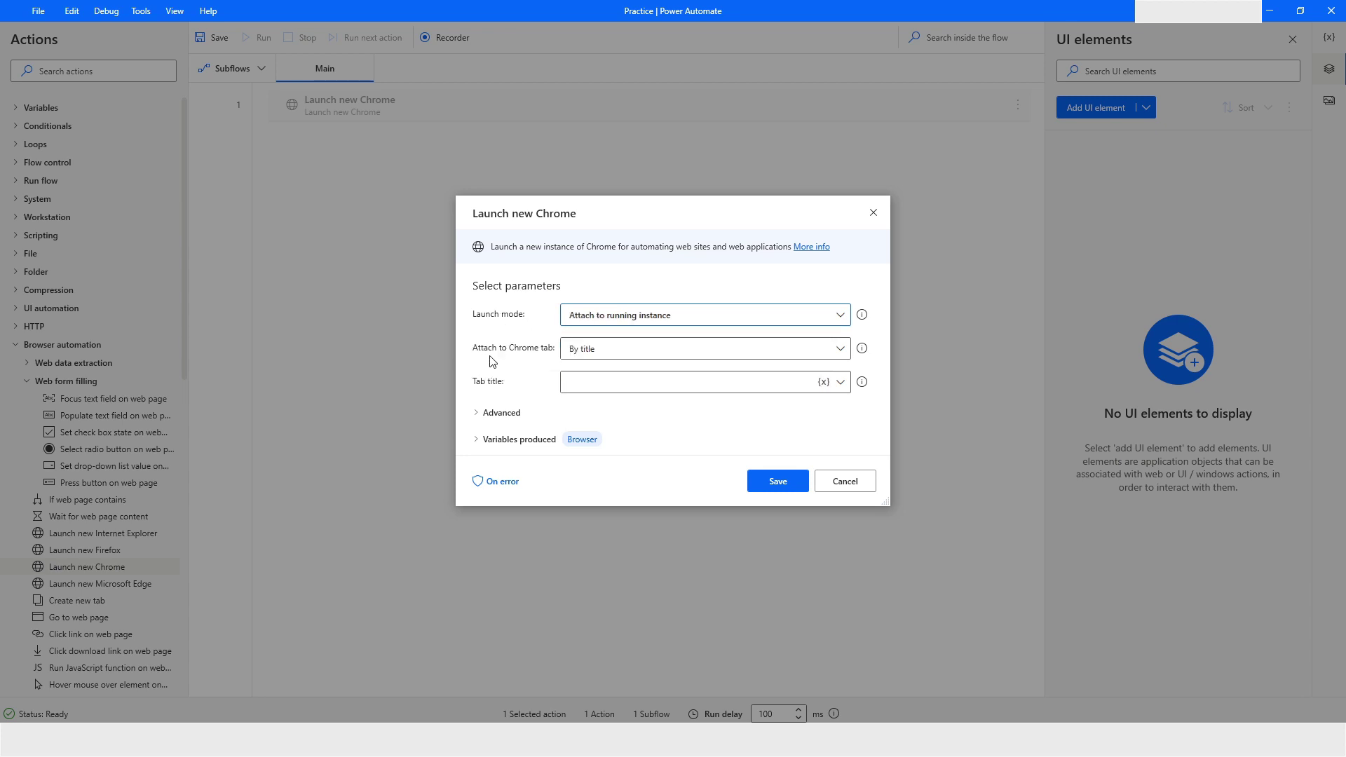
left_click(621, 351)
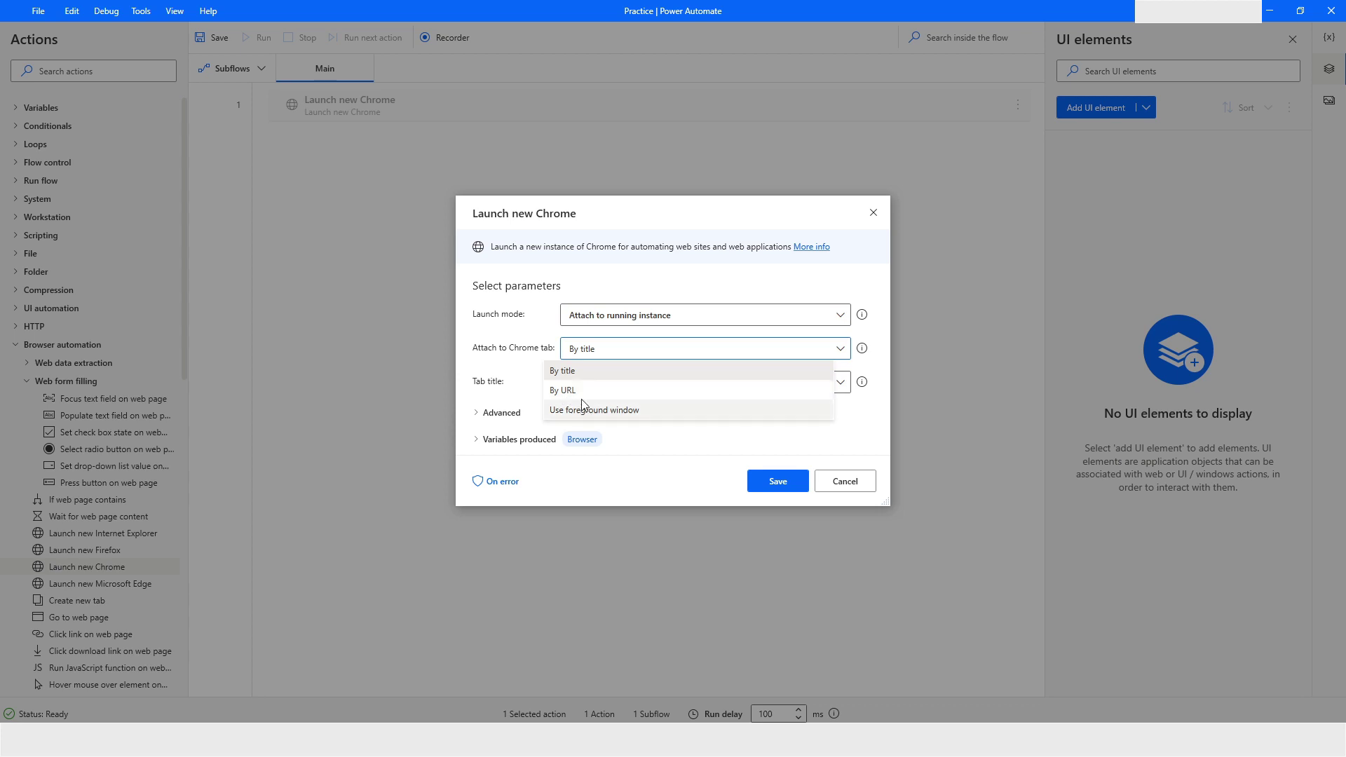
left_click(572, 376)
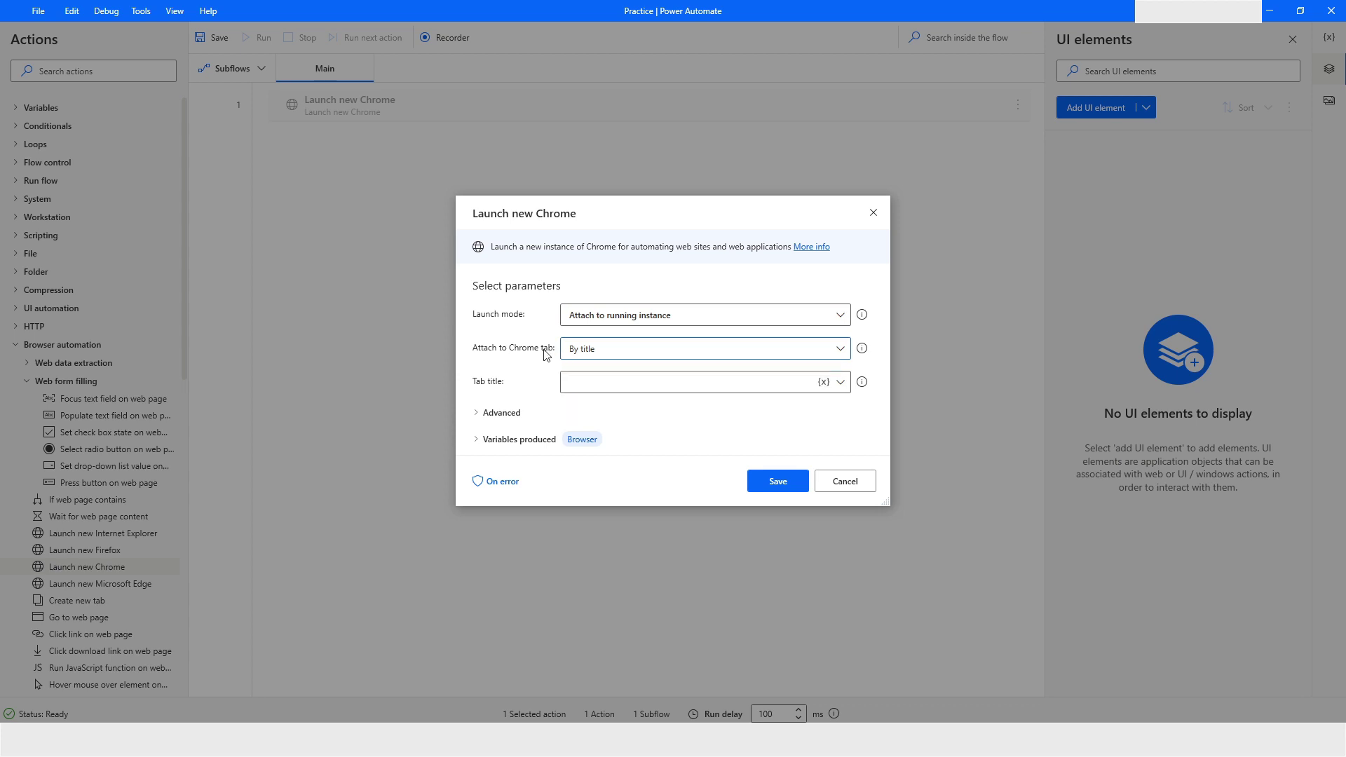
left_click(748, 383)
- Review the step's Advanced settings (Timeout 5) and its produced Browser variable
left_click(476, 415)
scroll(503, 371, "down", 1)
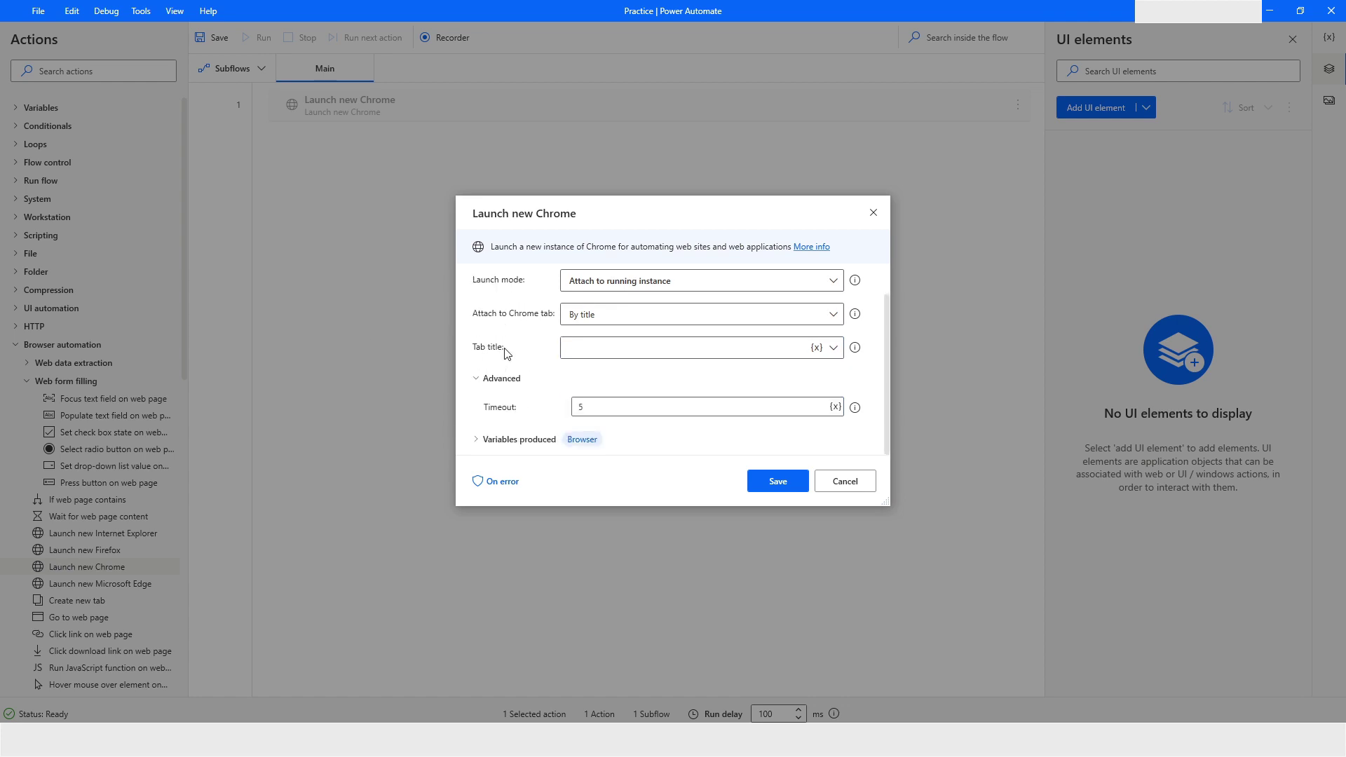
left_click(604, 405)
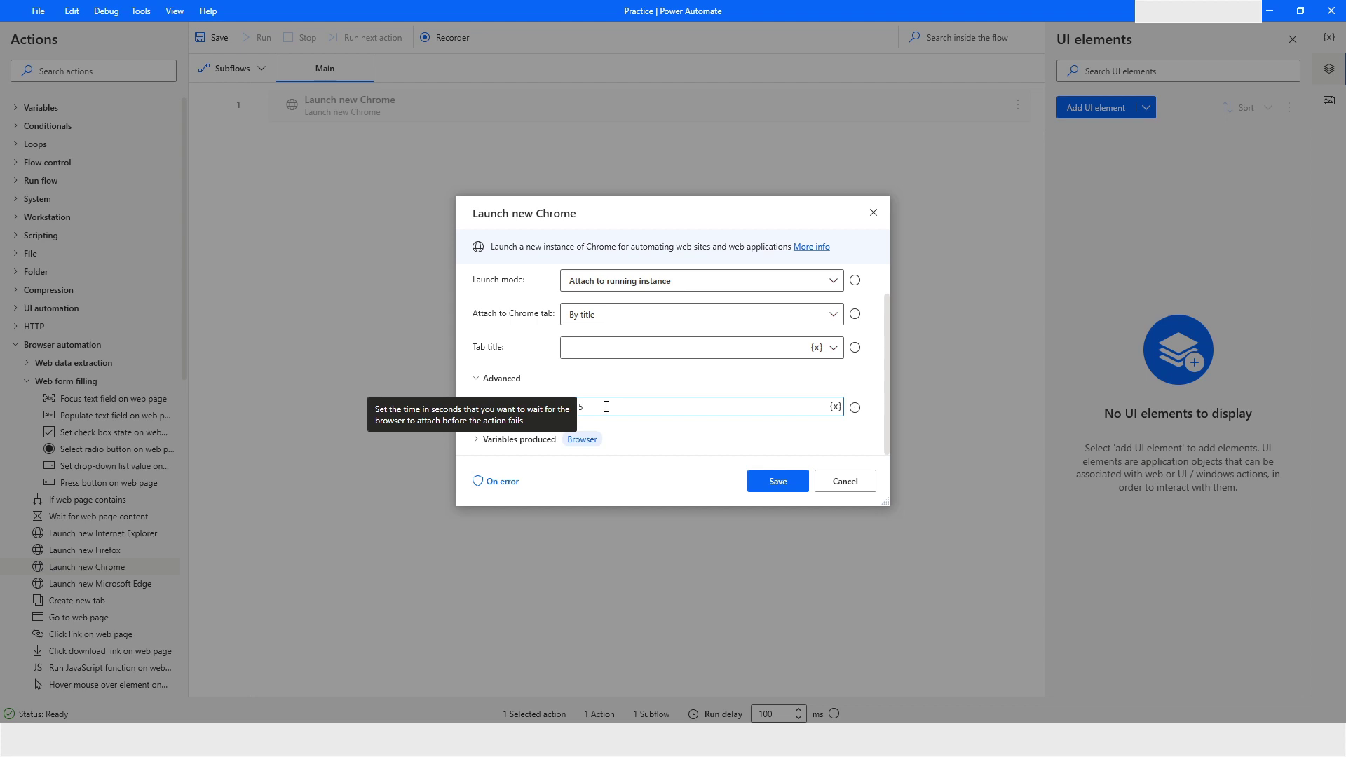
left_click(477, 440)
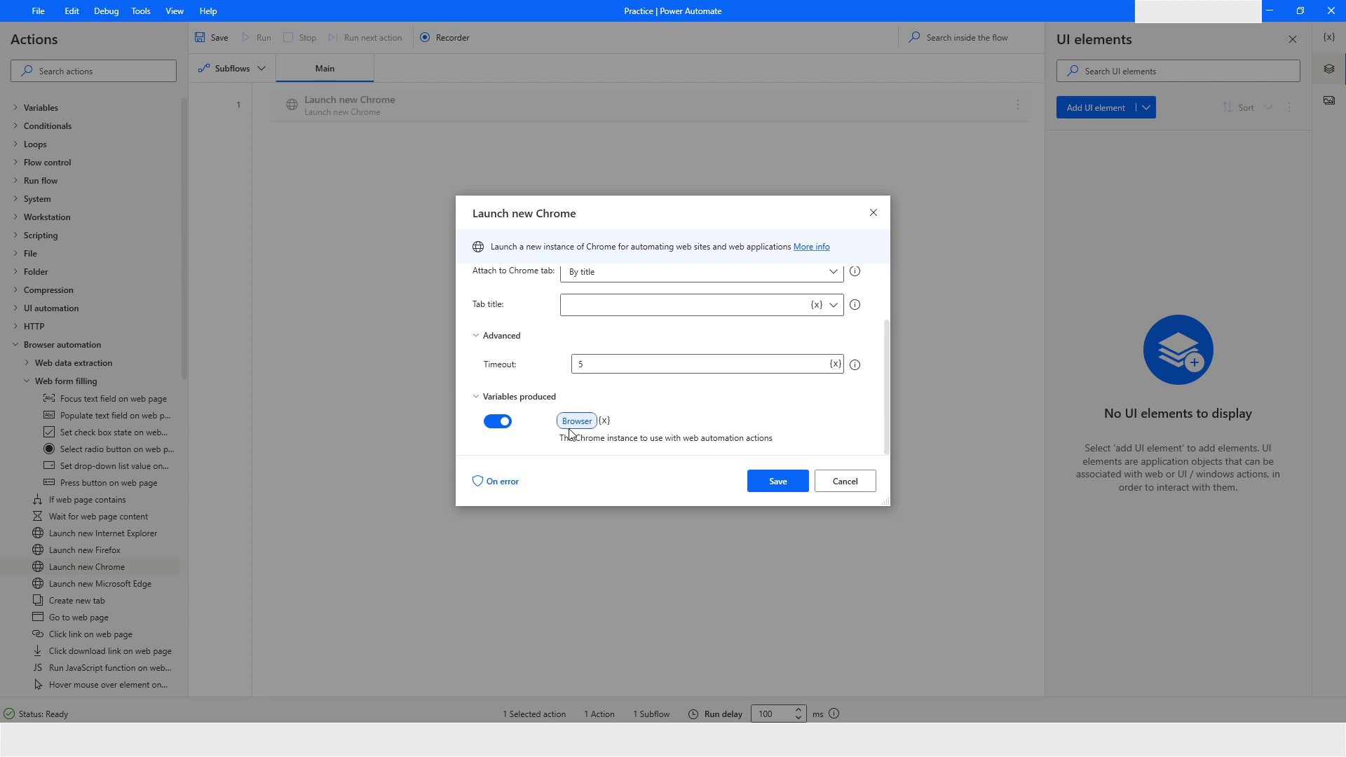
scroll(566, 388, "up", 2)
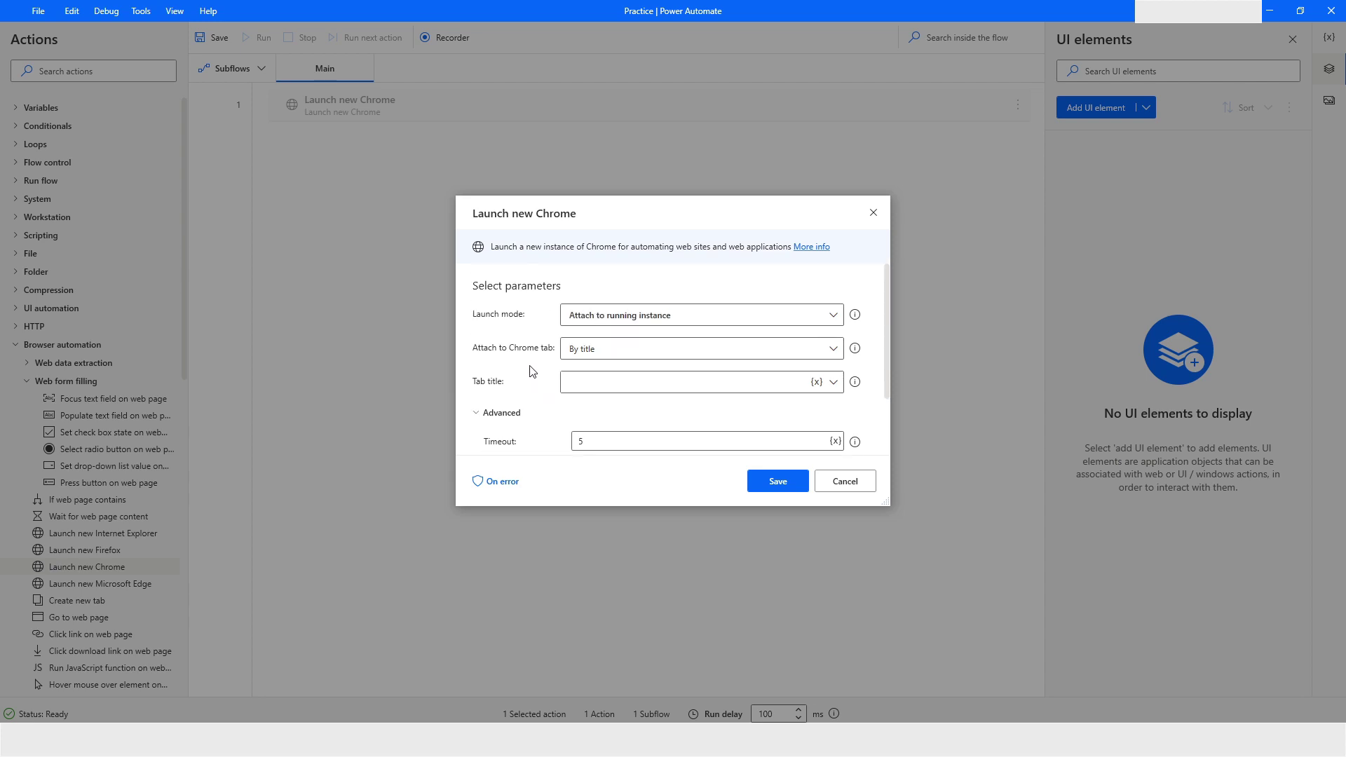
- Set Tab title to 'Order Free Random Names - Fake Name Generator' and save the step
left_click(597, 381)
left_click(833, 382)
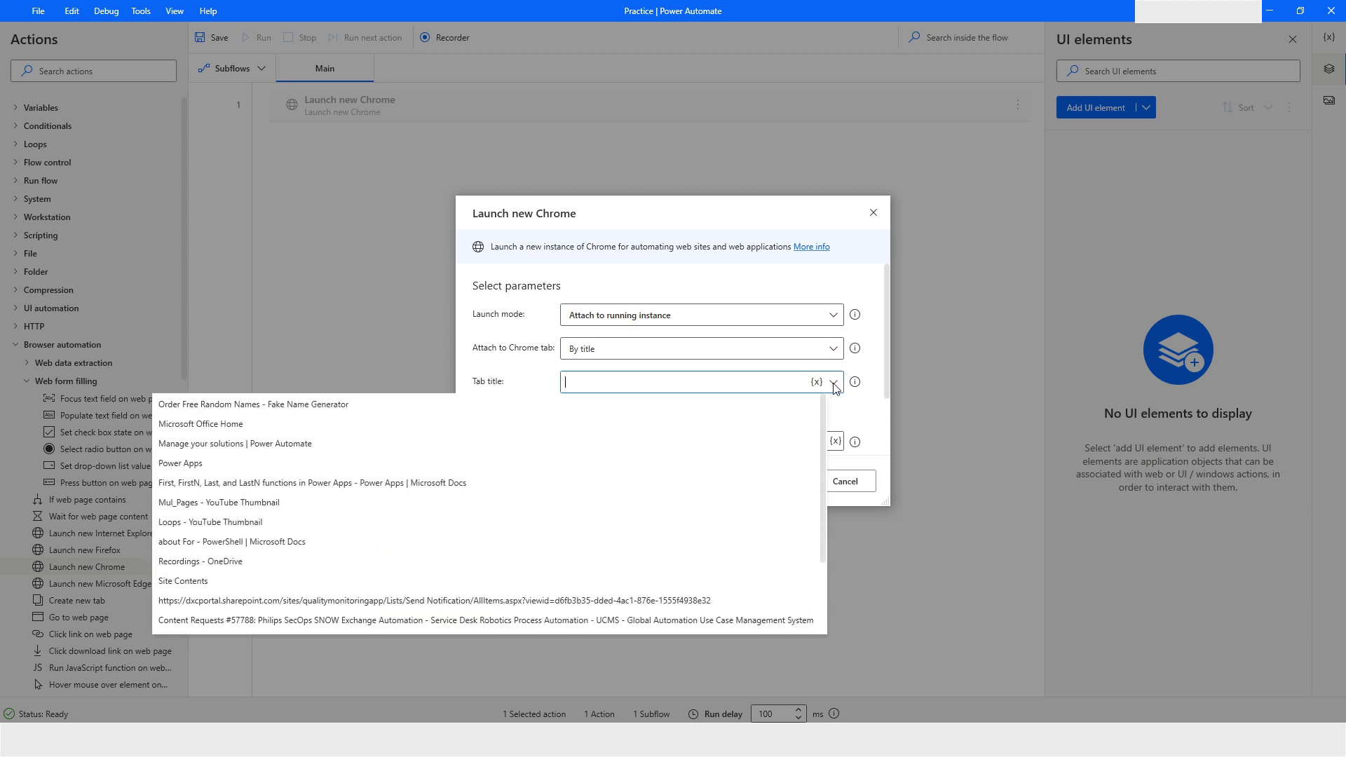
left_click(330, 405)
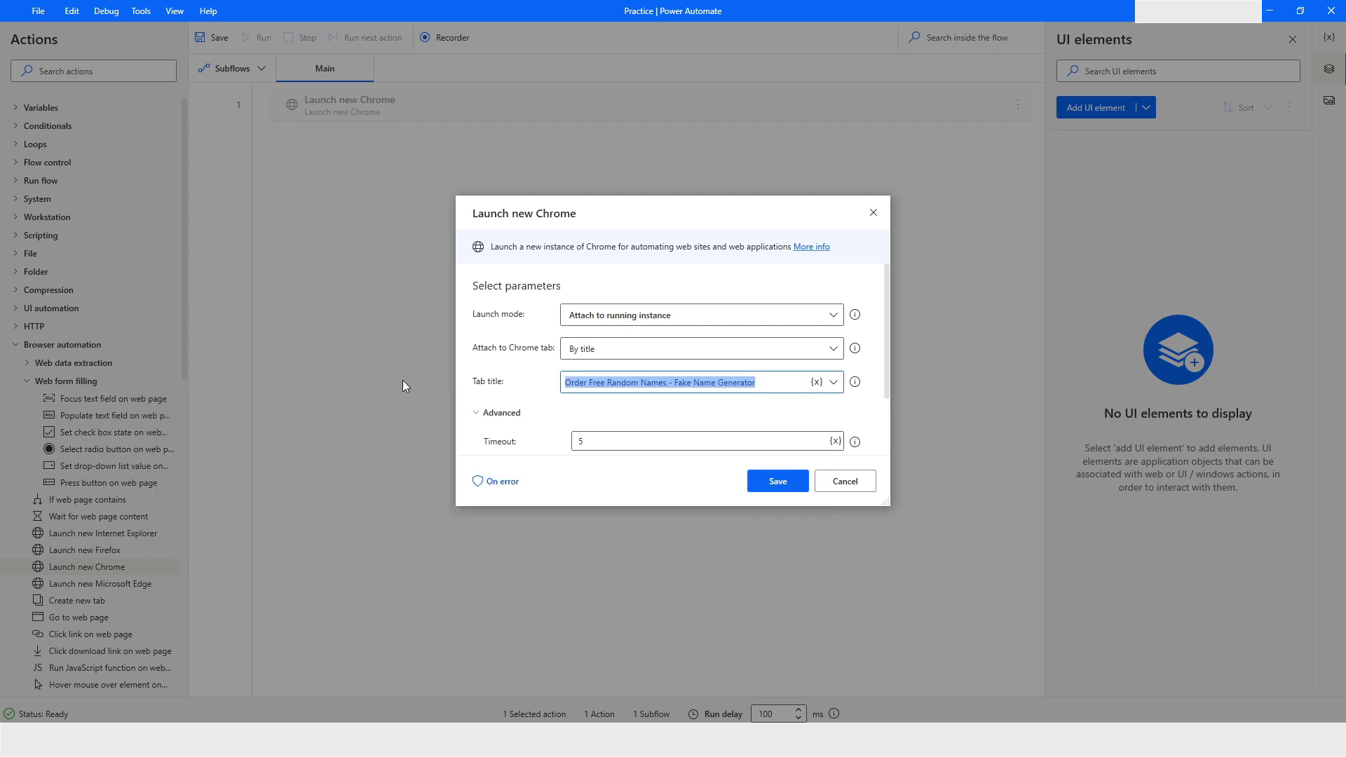
left_click(770, 382)
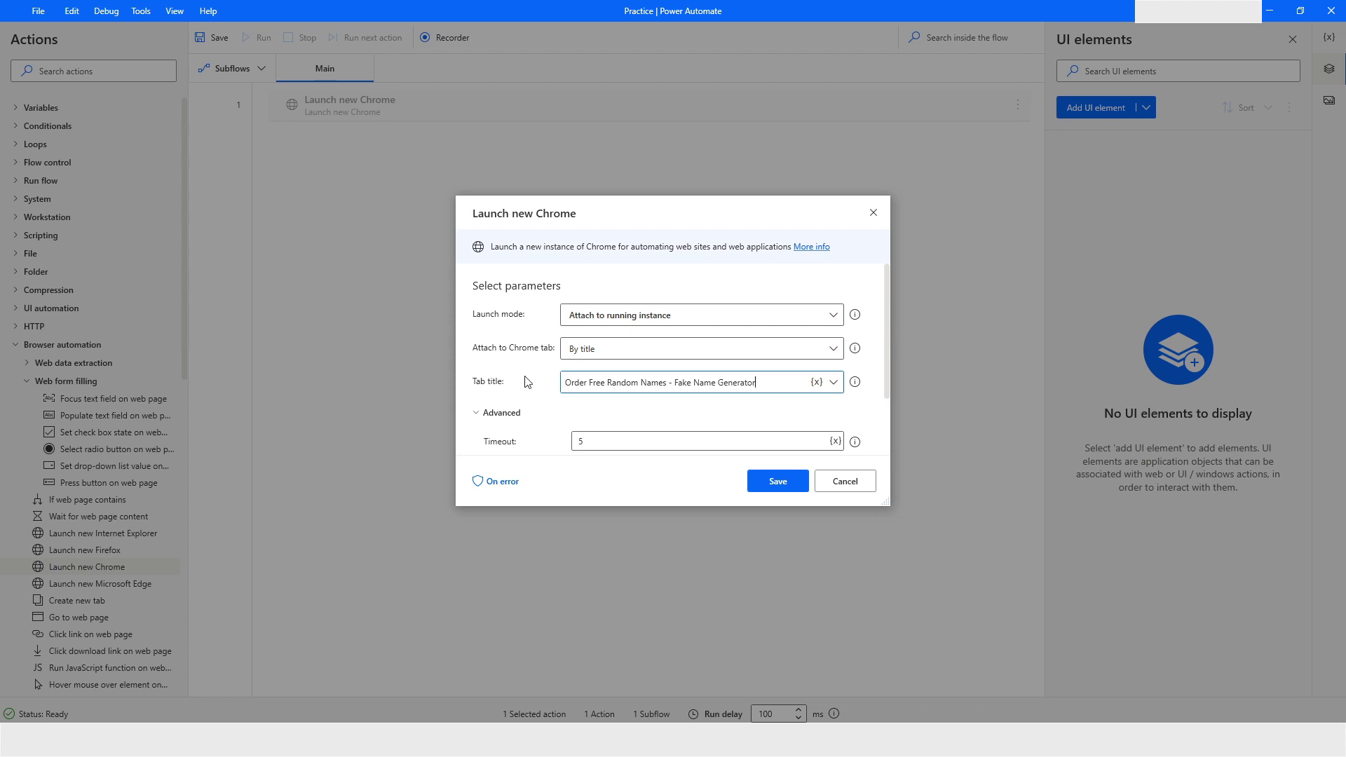
left_click(779, 481)
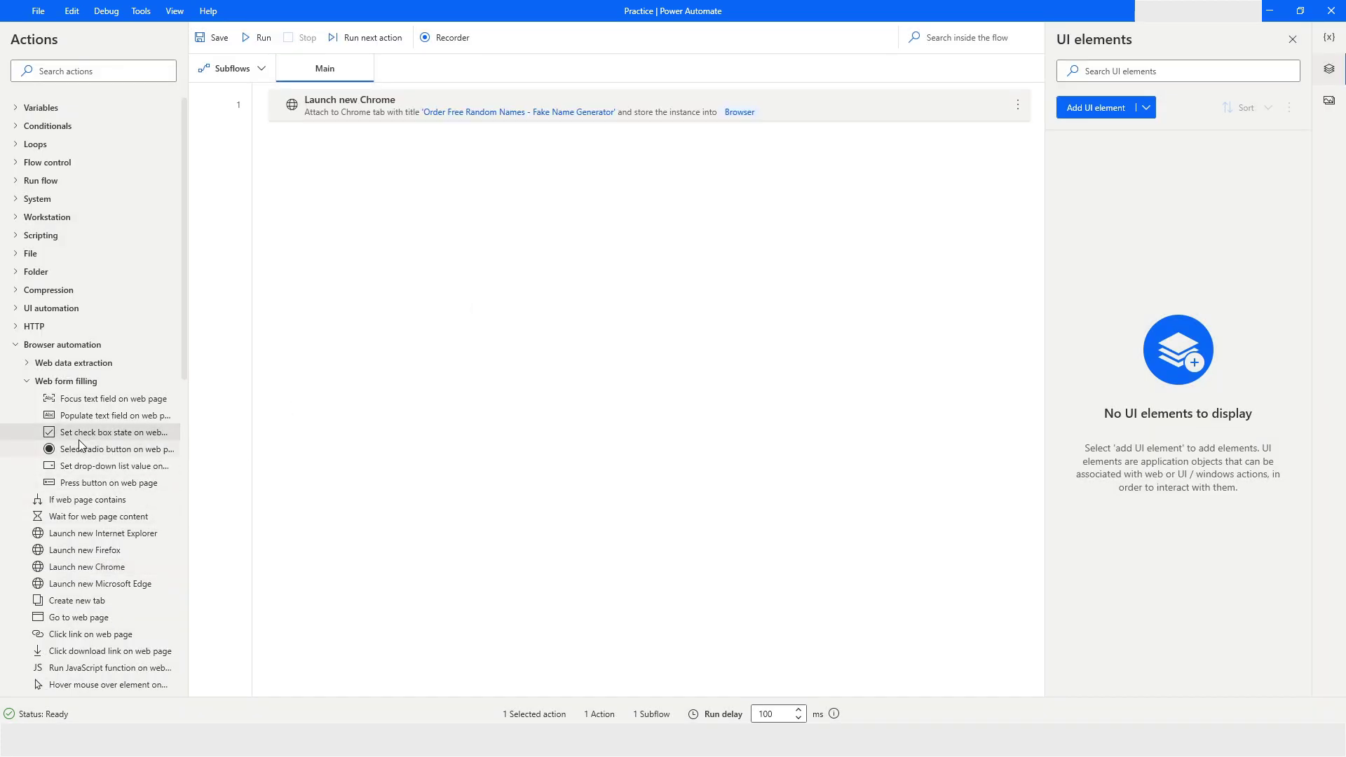
- Drag a Set check box state action in as step 2, then cancel it
left_click_drag(75, 439, 414, 222)
left_click_drag(898, 243, 895, 237)
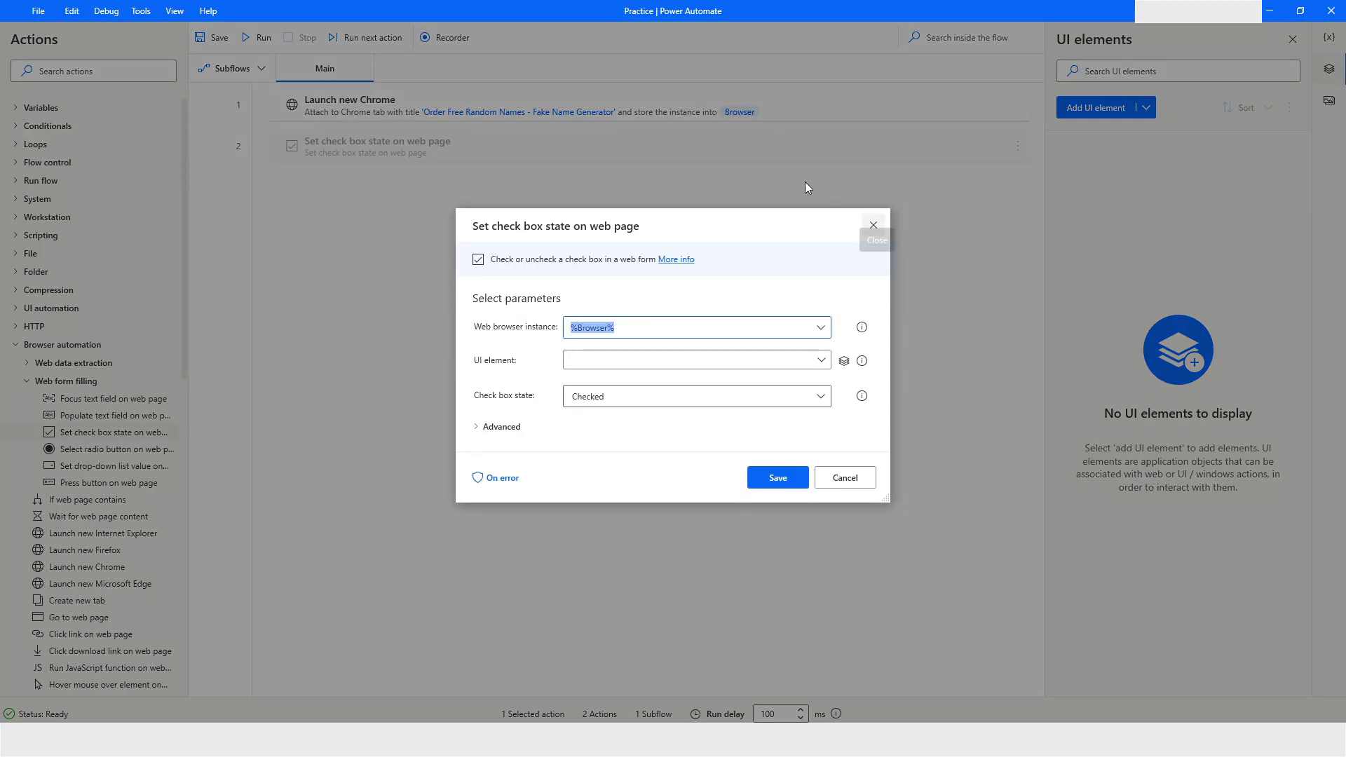
left_click_drag(607, 222, 601, 214)
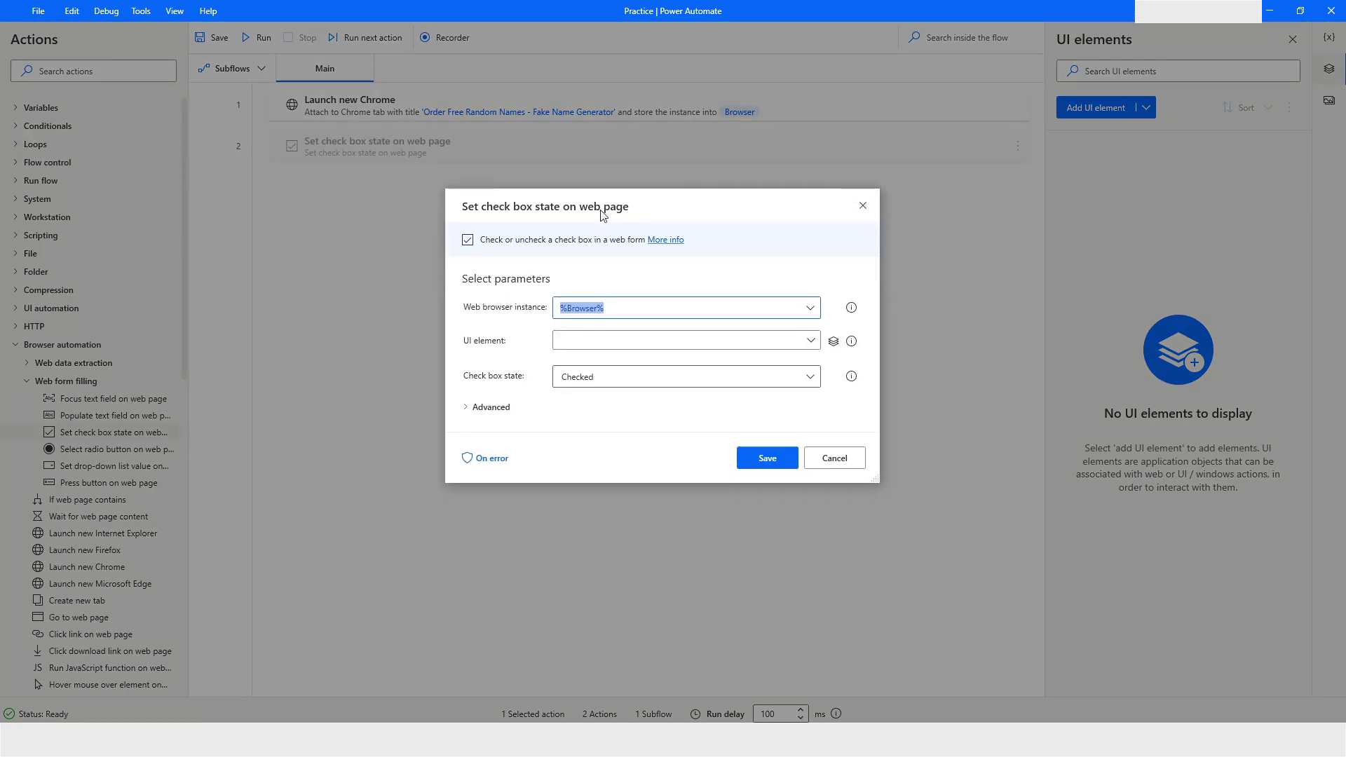
left_click(834, 458)
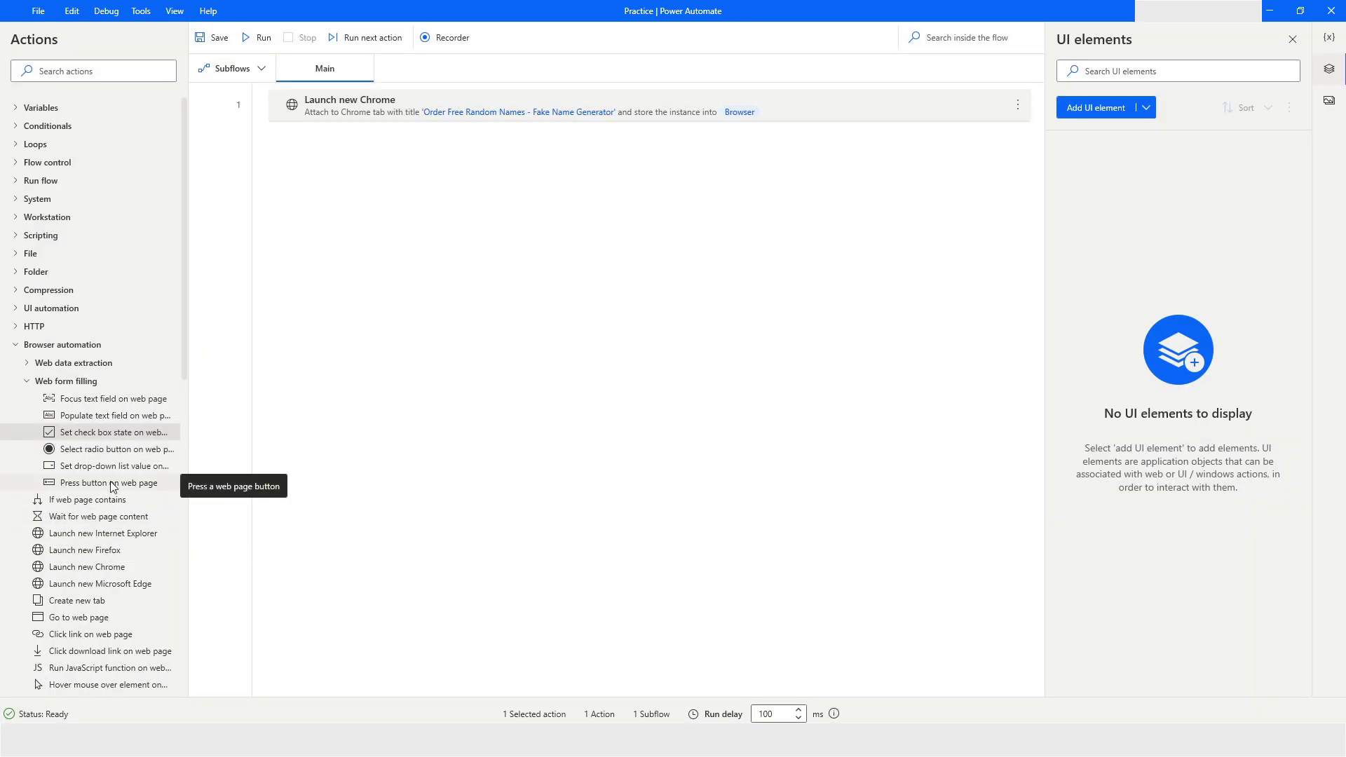
- Add Click link on web page as step 2 and check its UI element list
scroll(112, 486, "down", 2)
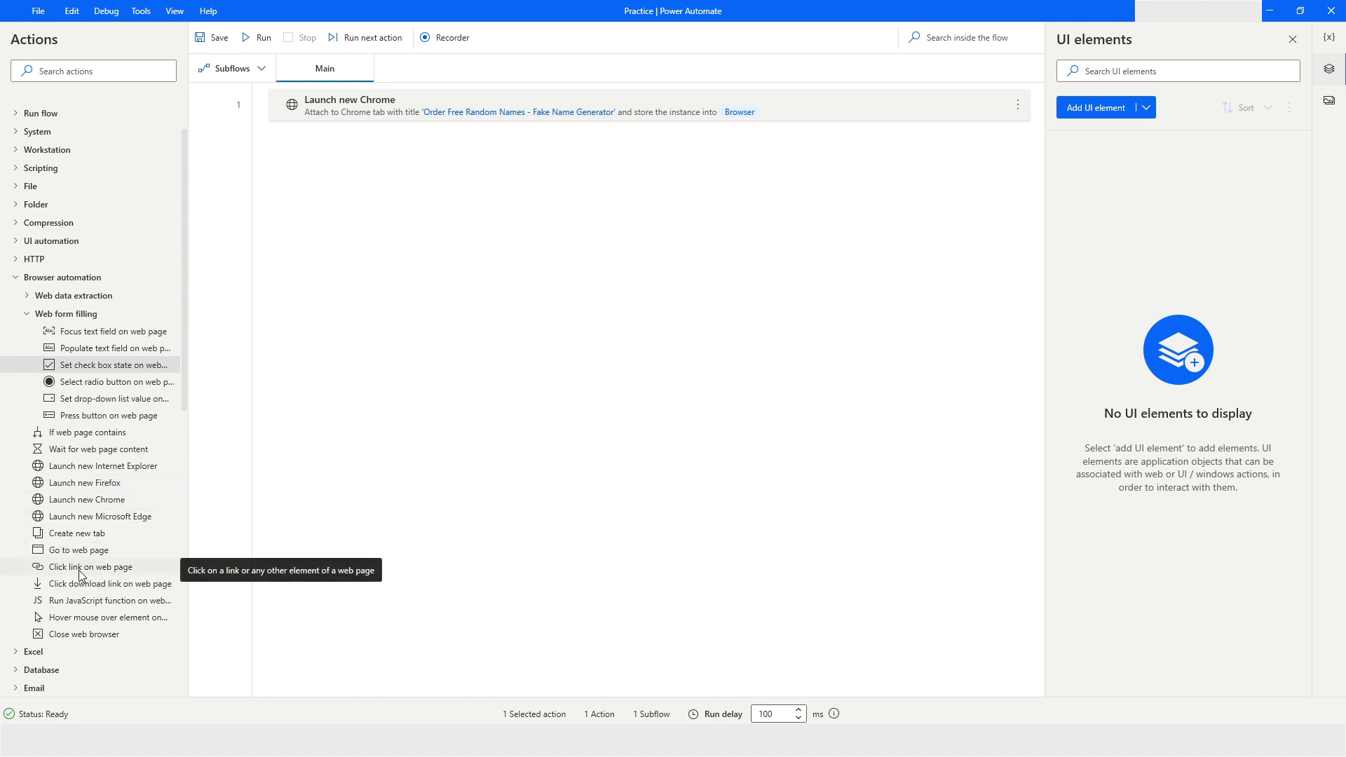
left_click_drag(79, 574, 678, 277)
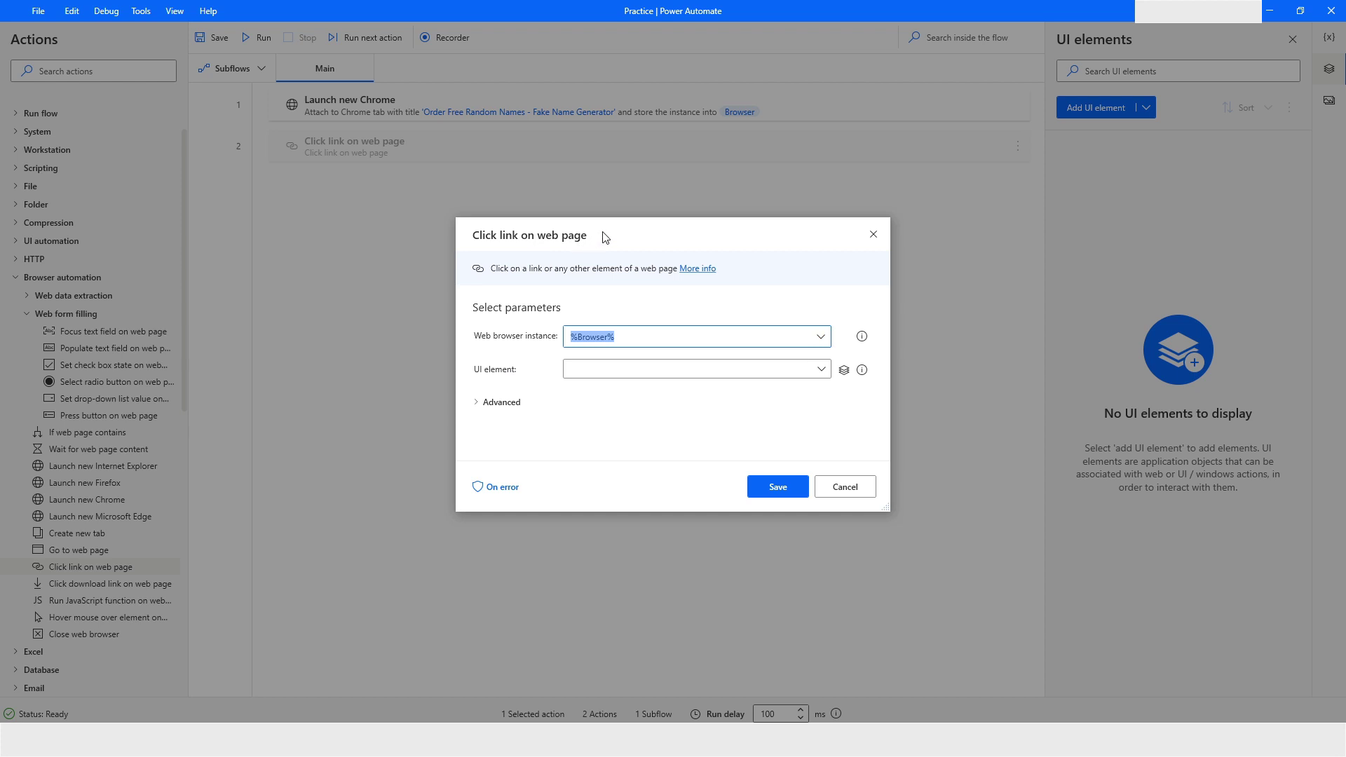
left_click(822, 370)
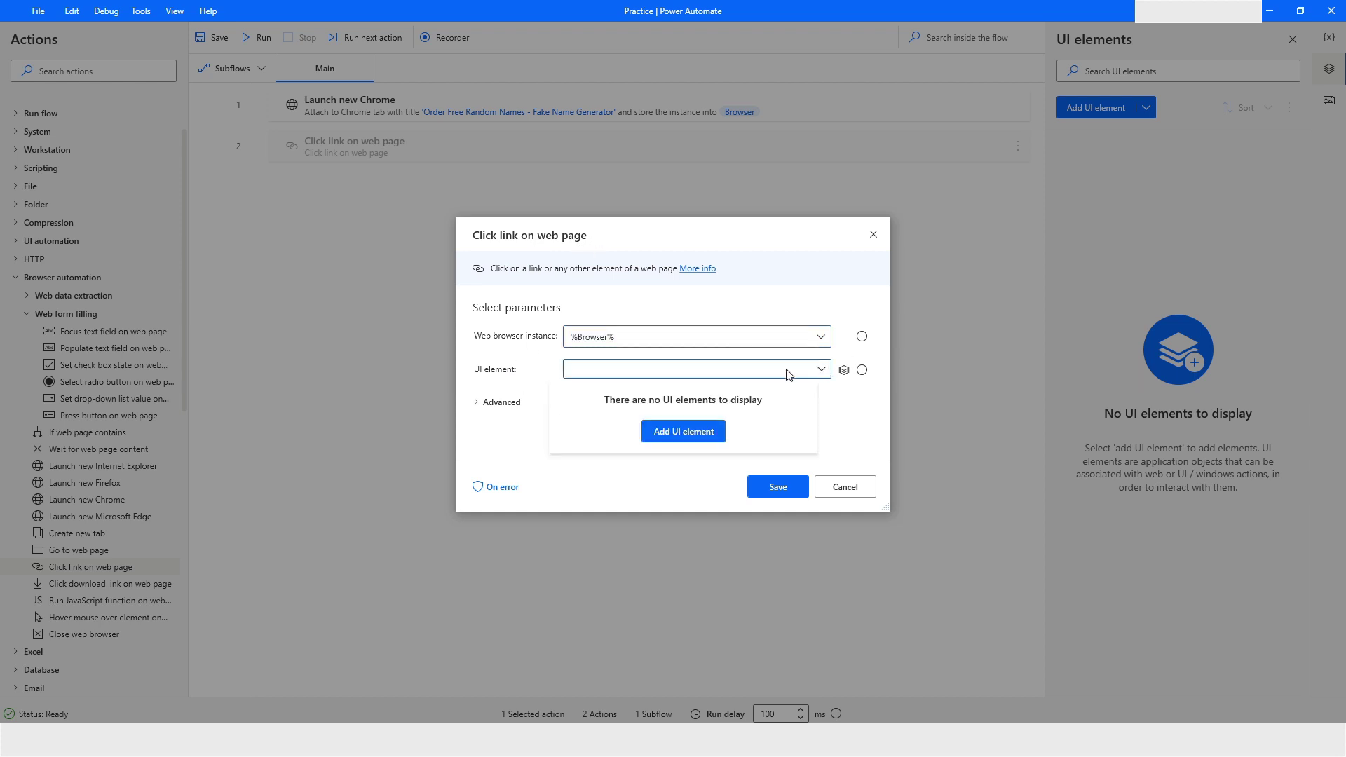
- Start capturing a new UI element and move the tracking session window off the form
left_click(675, 436)
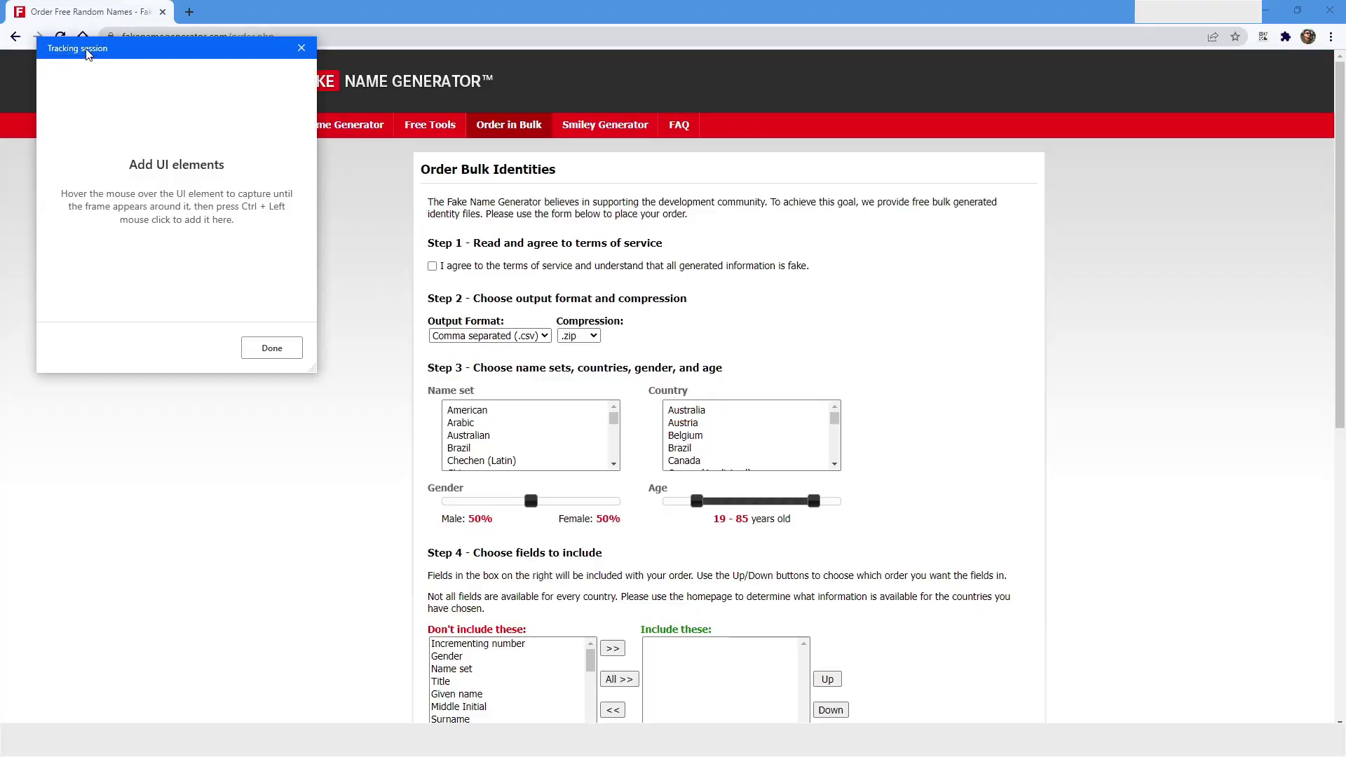
left_click_drag(84, 49, 76, 124)
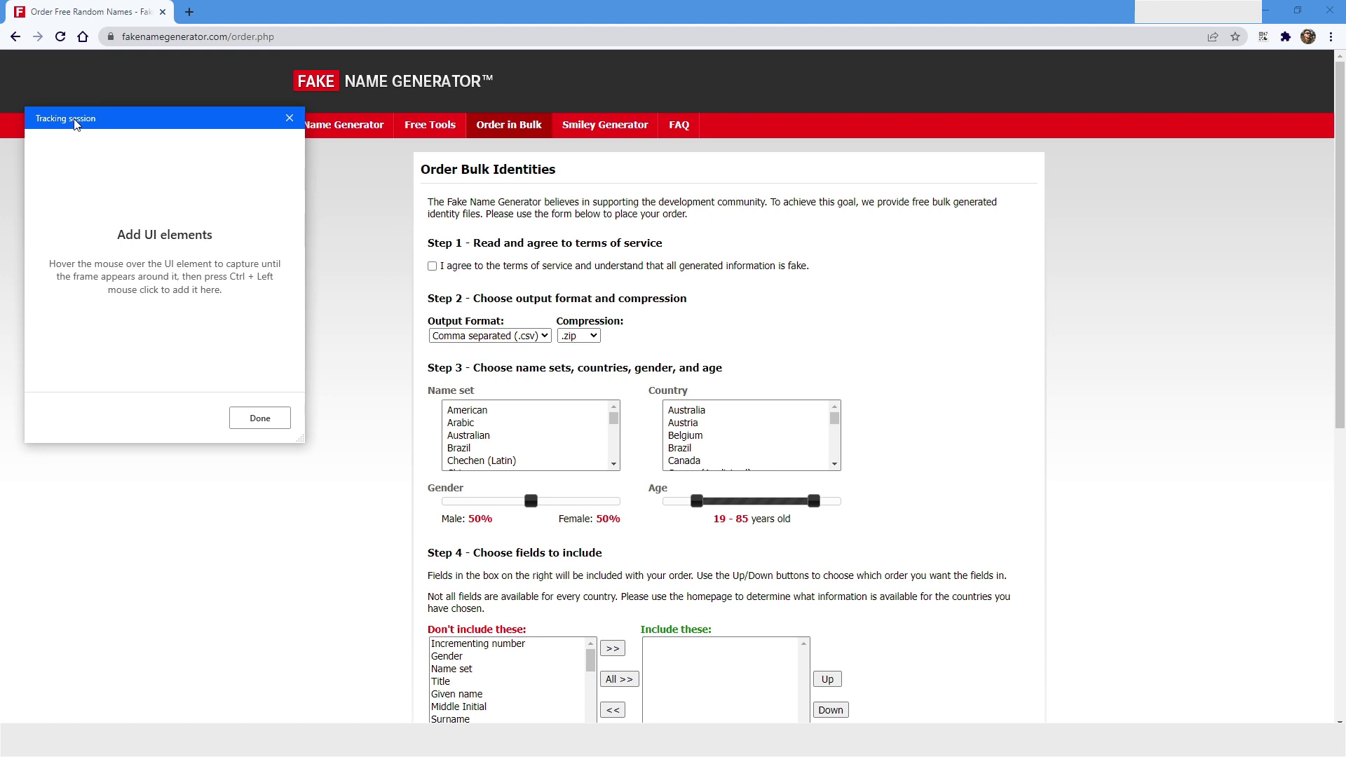
- Capture the terms-of-service checkbox as the target element and save the Click link step
left_click(432, 270, "ctrl")
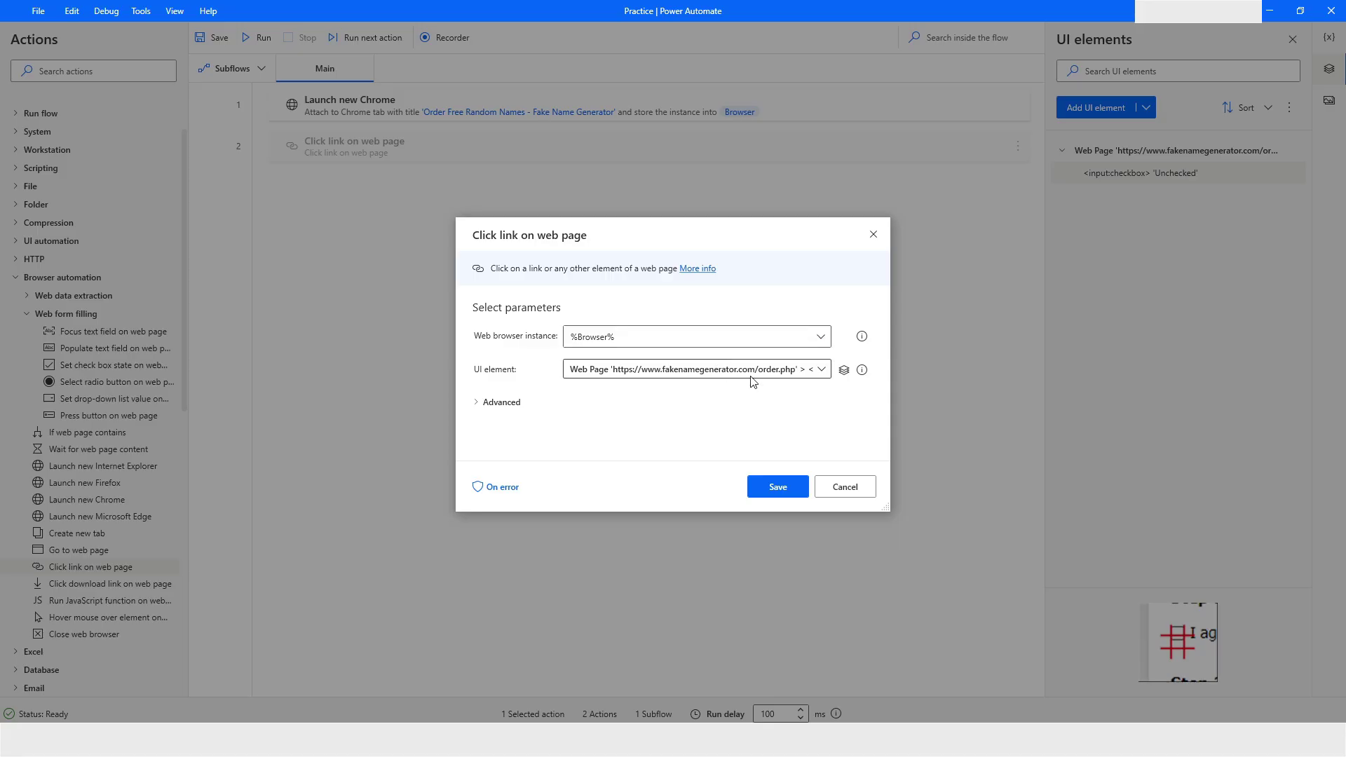
left_click(763, 369)
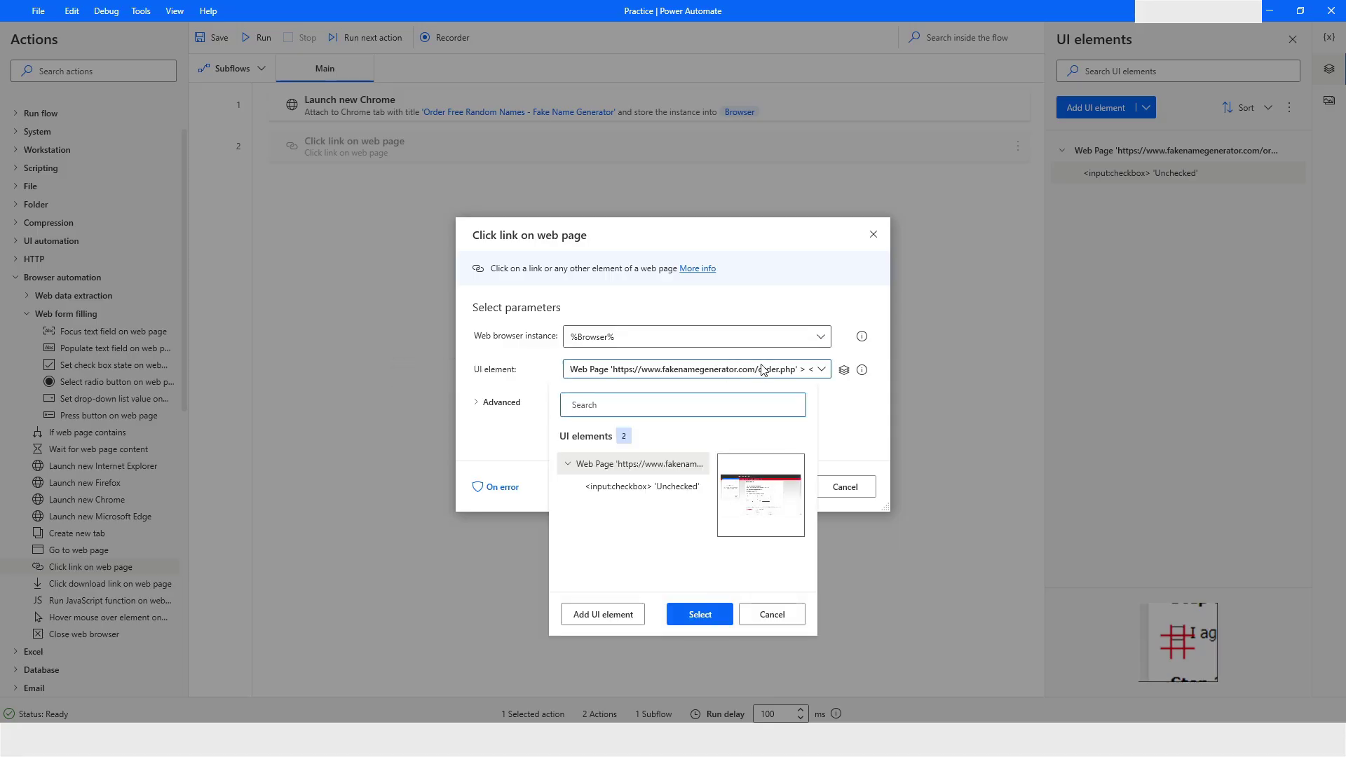
left_click(763, 369)
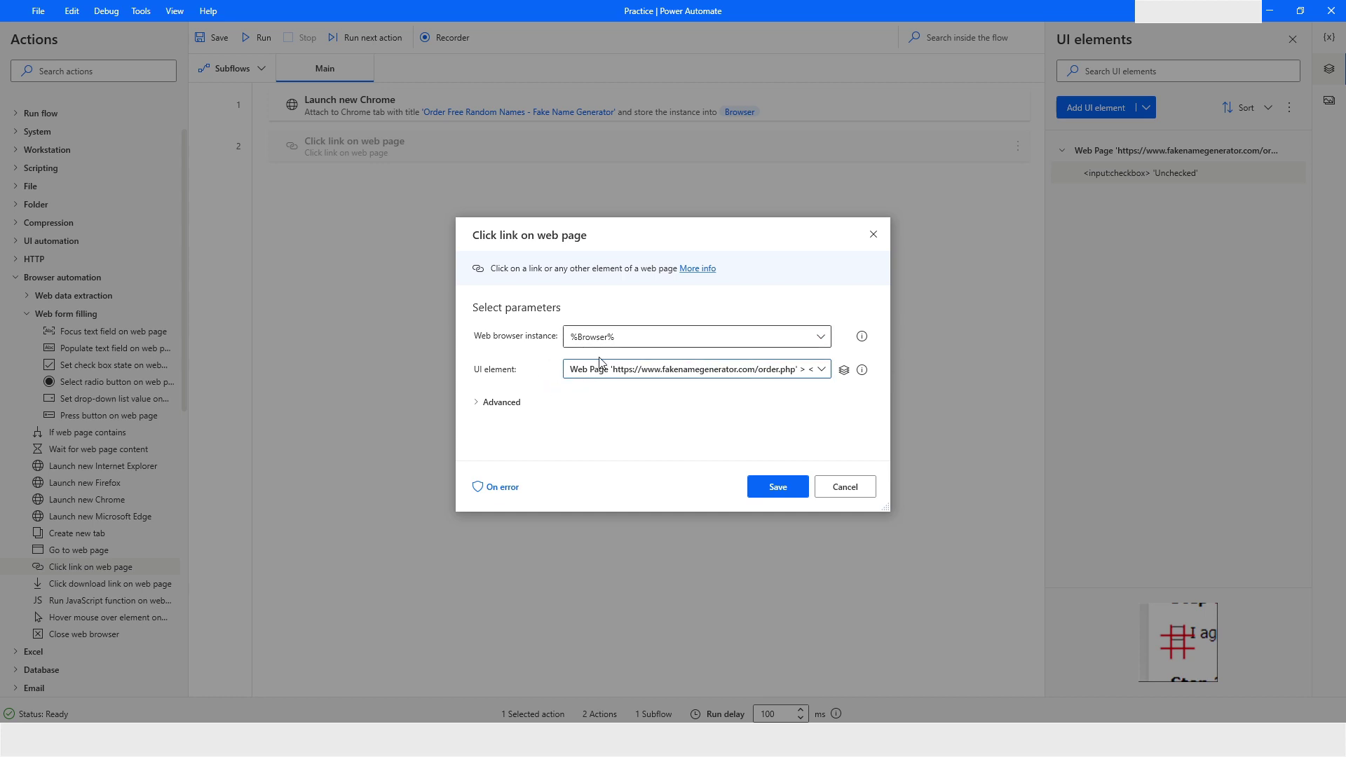
left_click(477, 403)
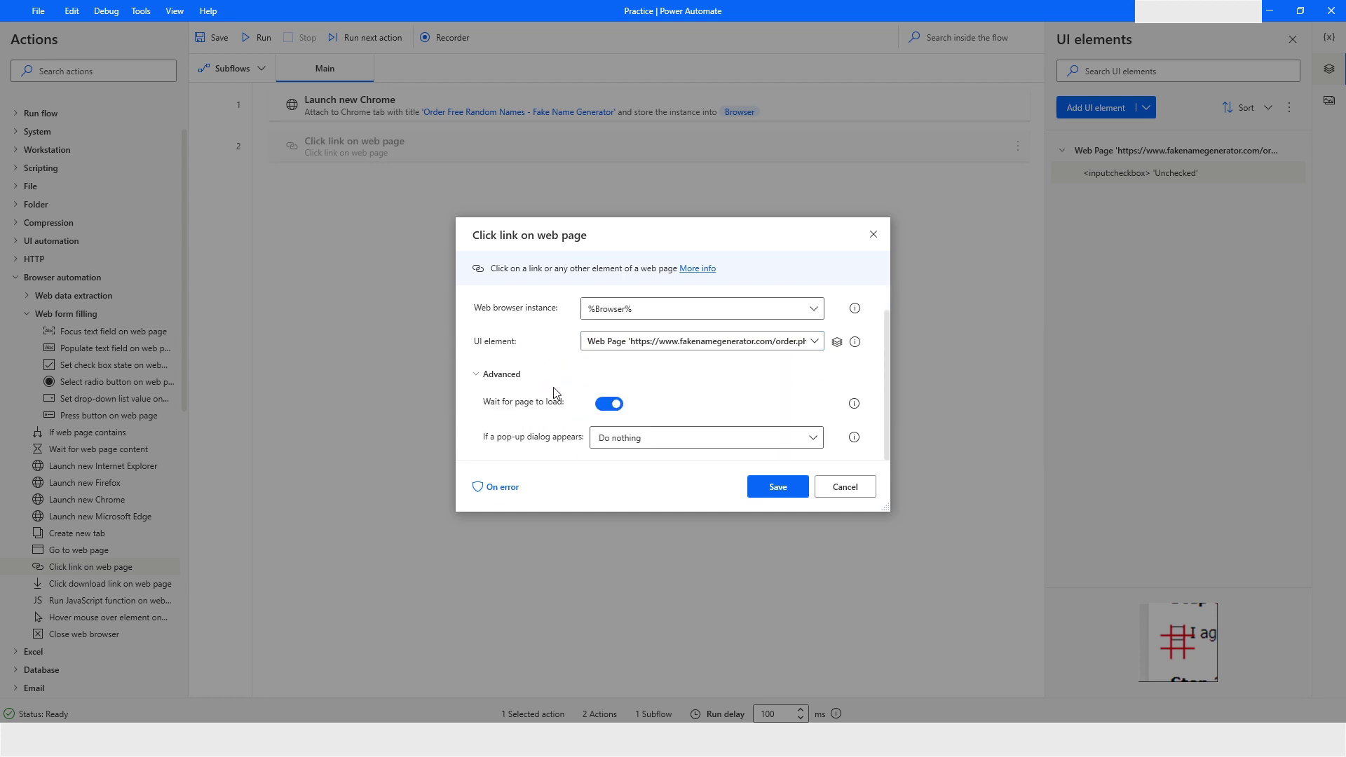
left_click(774, 487)
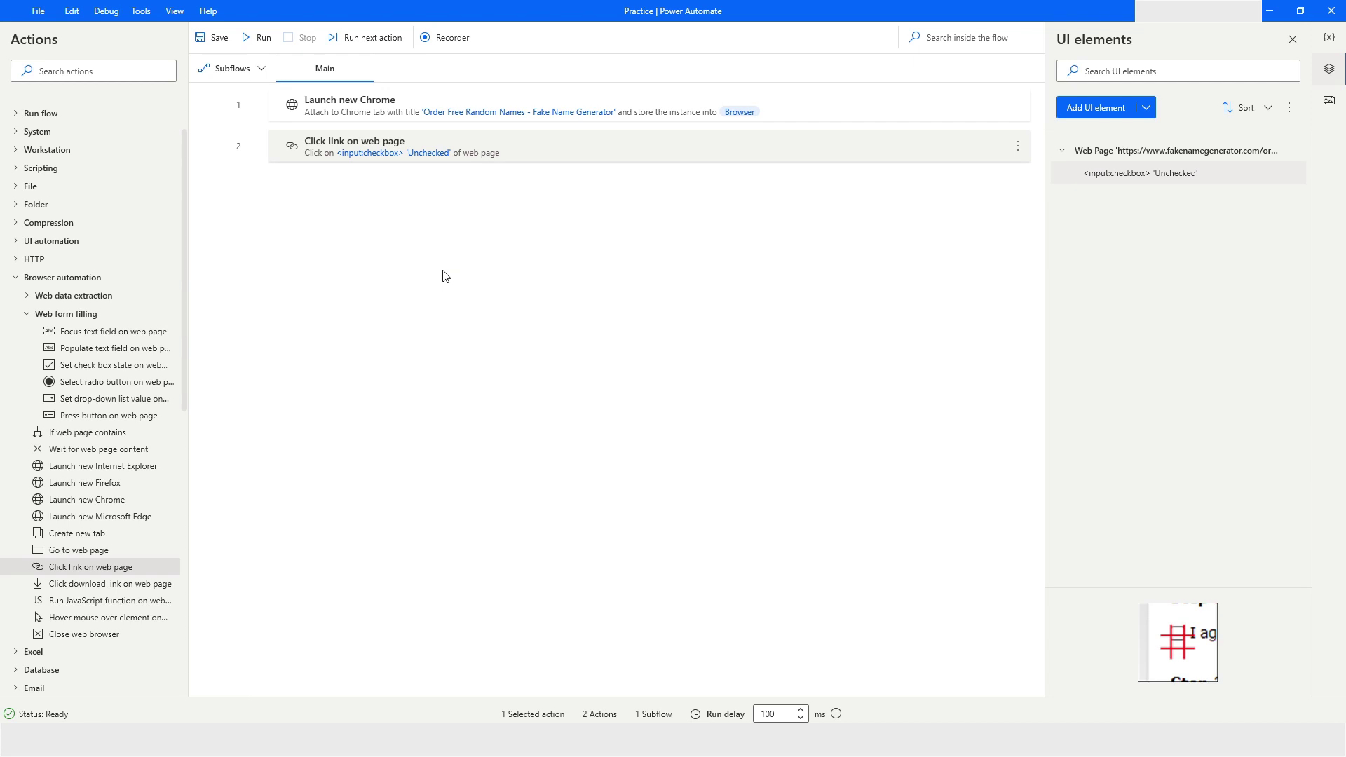
left_click(331, 117)
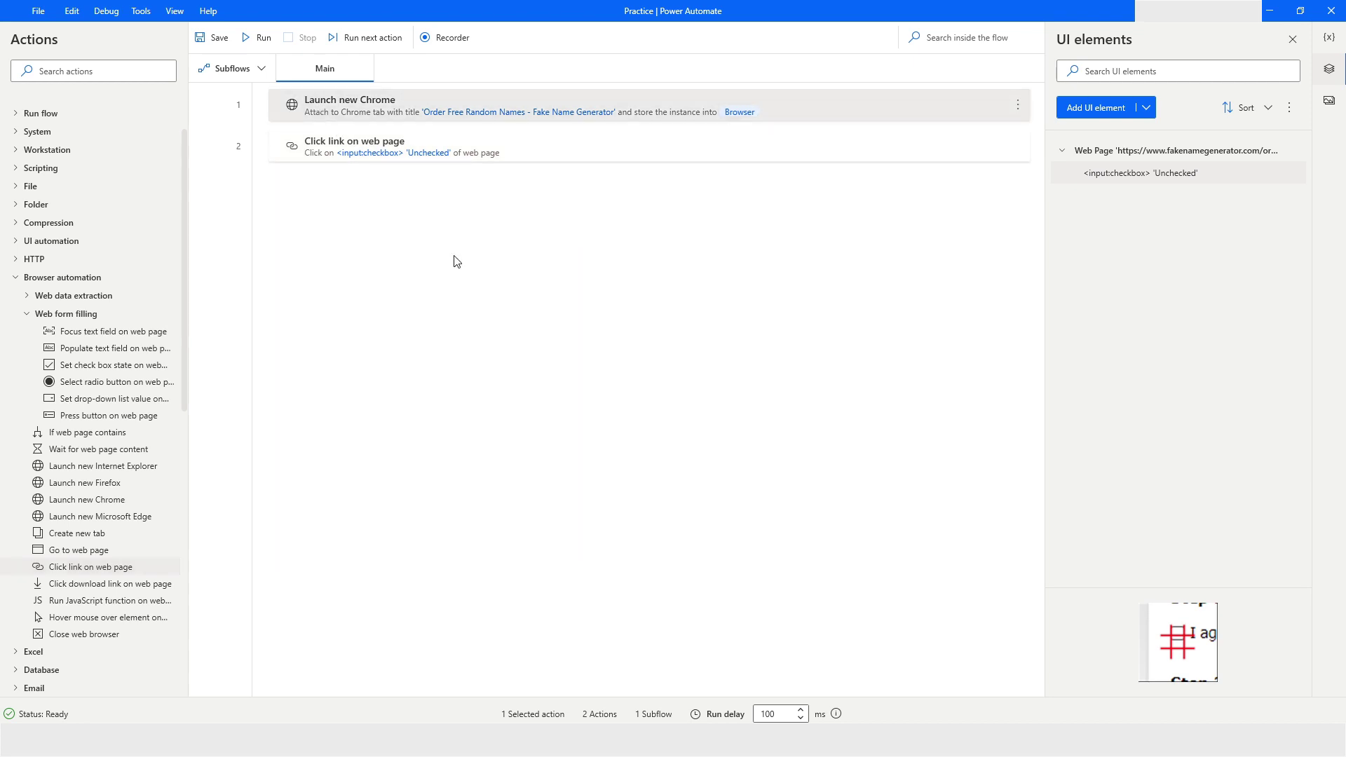
- Run the flow so Chrome ticks the terms-of-service checkbox, then return to the editor
left_click(260, 38)
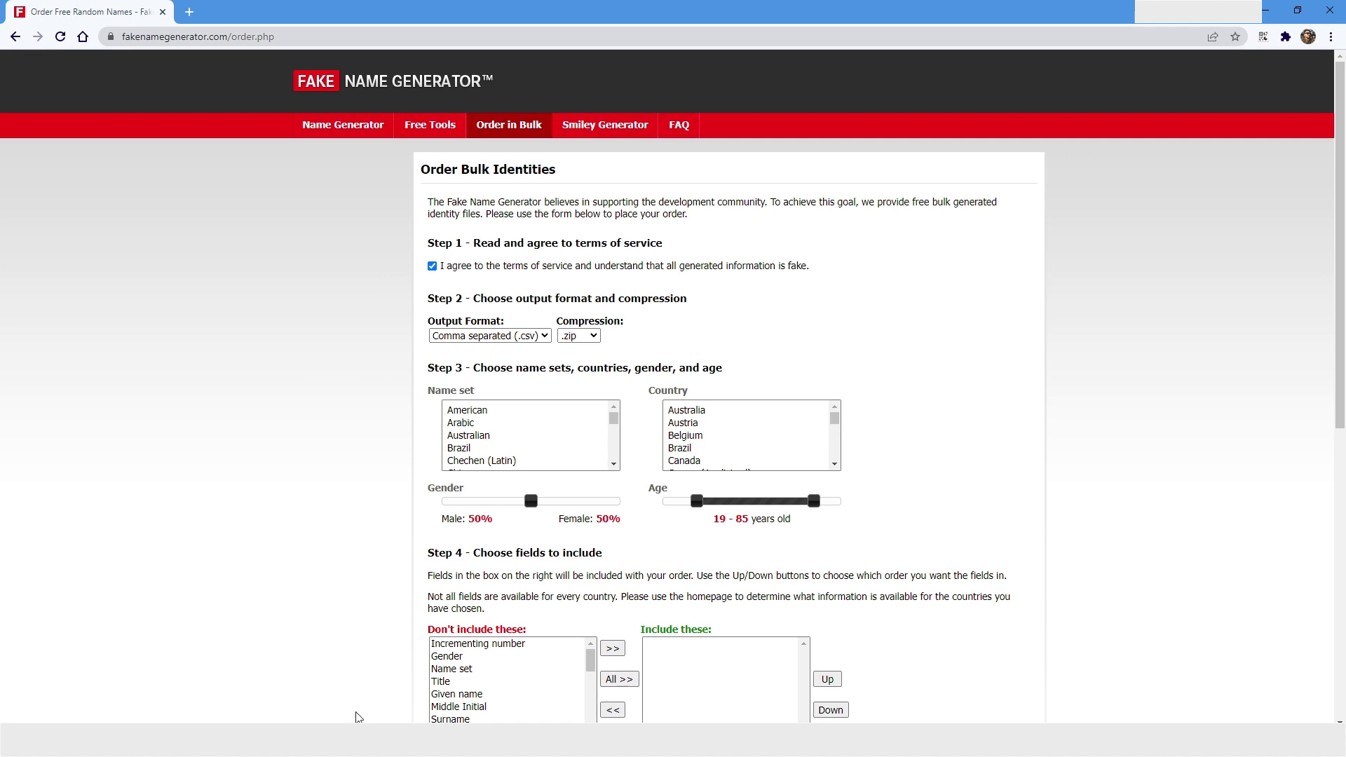
key("alt+Tab")
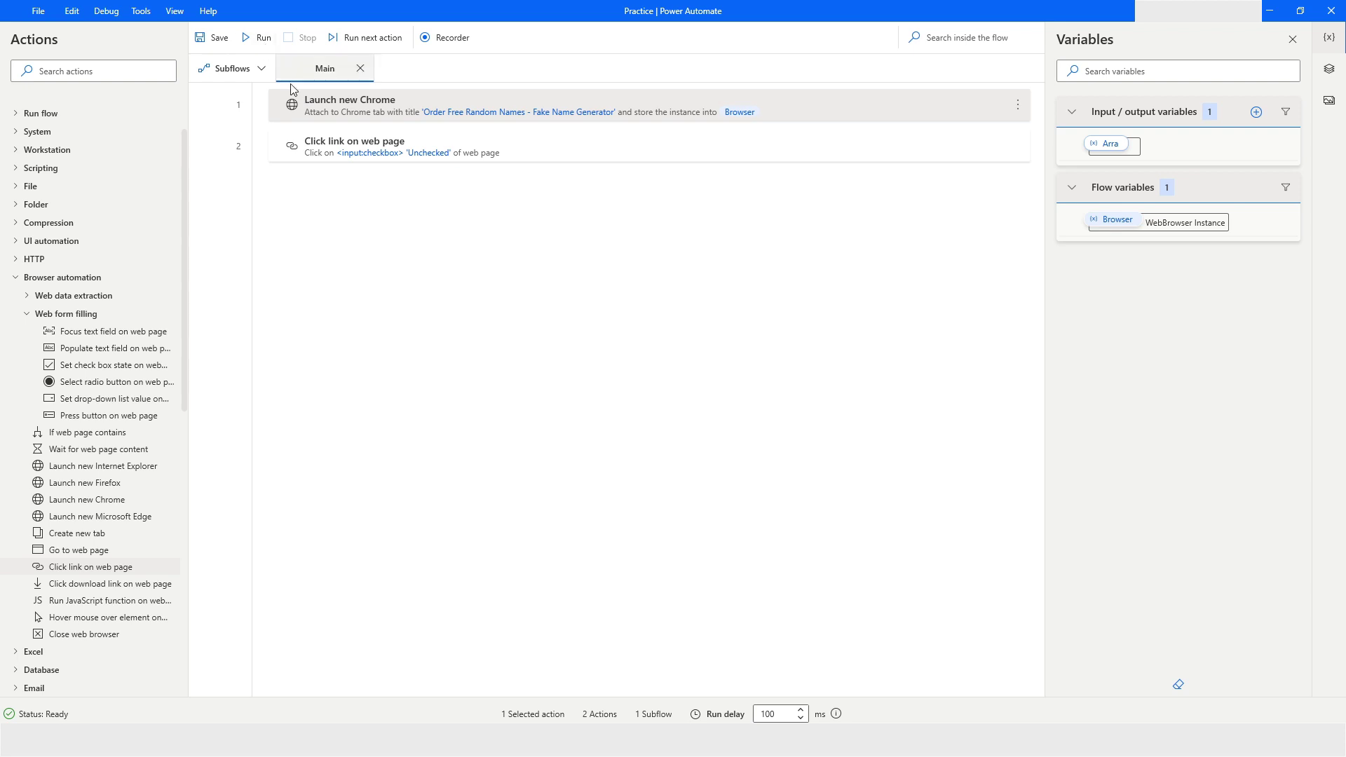
- Rerun the flow, then delete the Click link on web page step
left_click(265, 38)
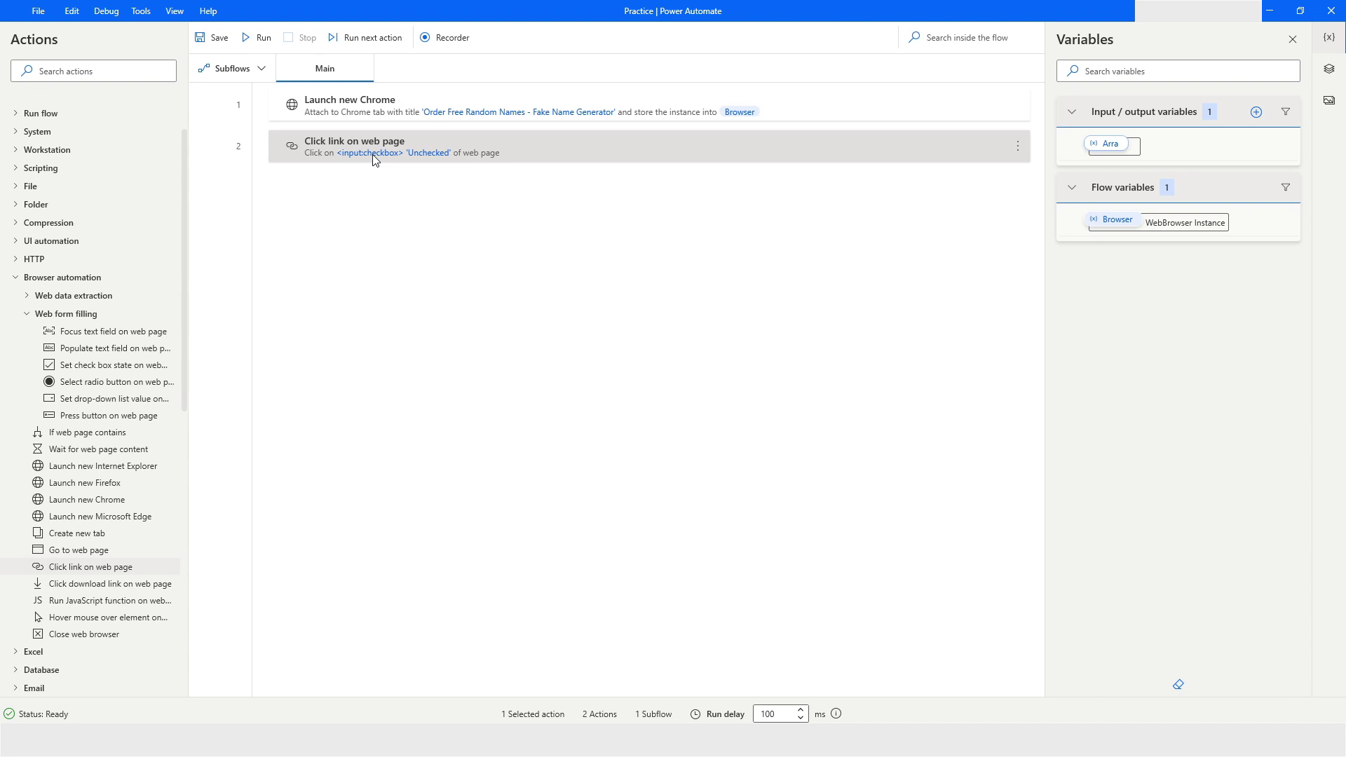
key("Delete")
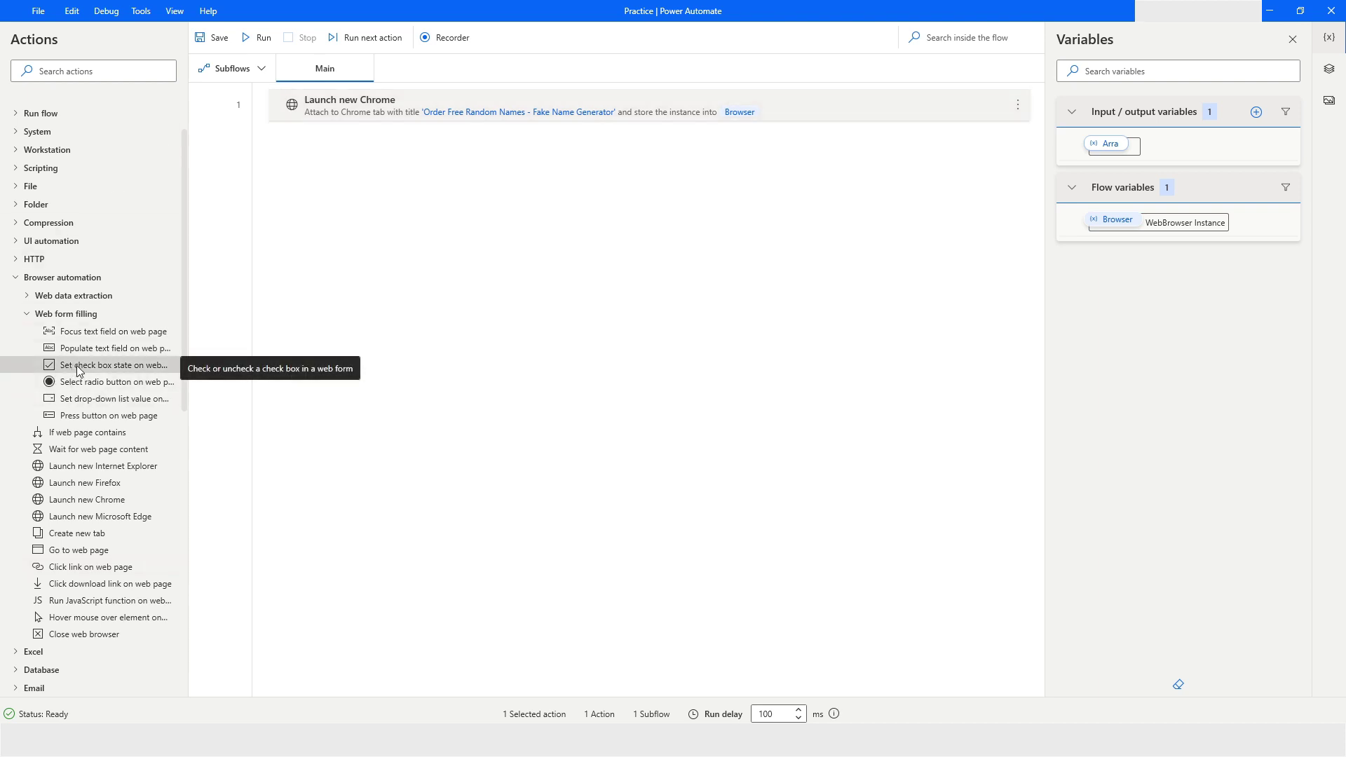
- Add step 2, Set check box state on web page, targeting the captured terms checkbox as Checked
left_click_drag(78, 371, 617, 211)
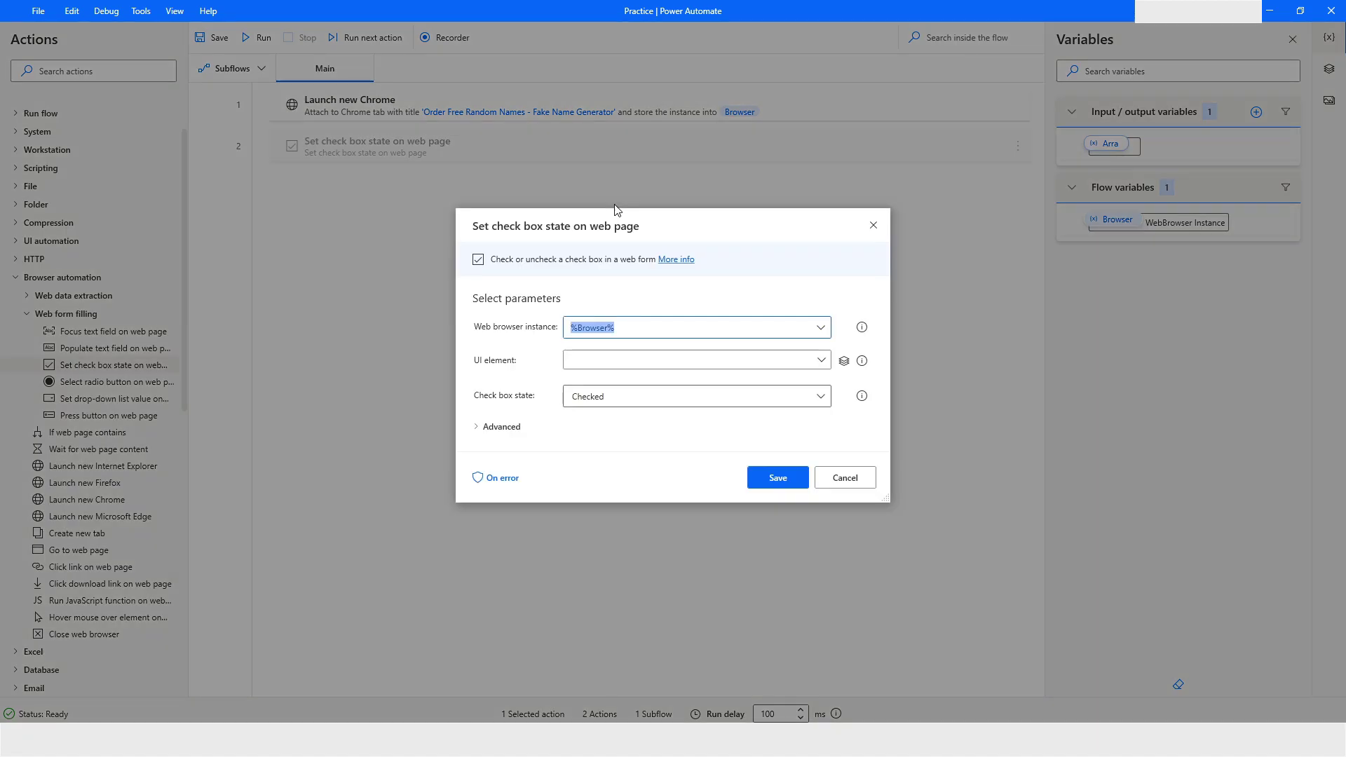
left_click(820, 361)
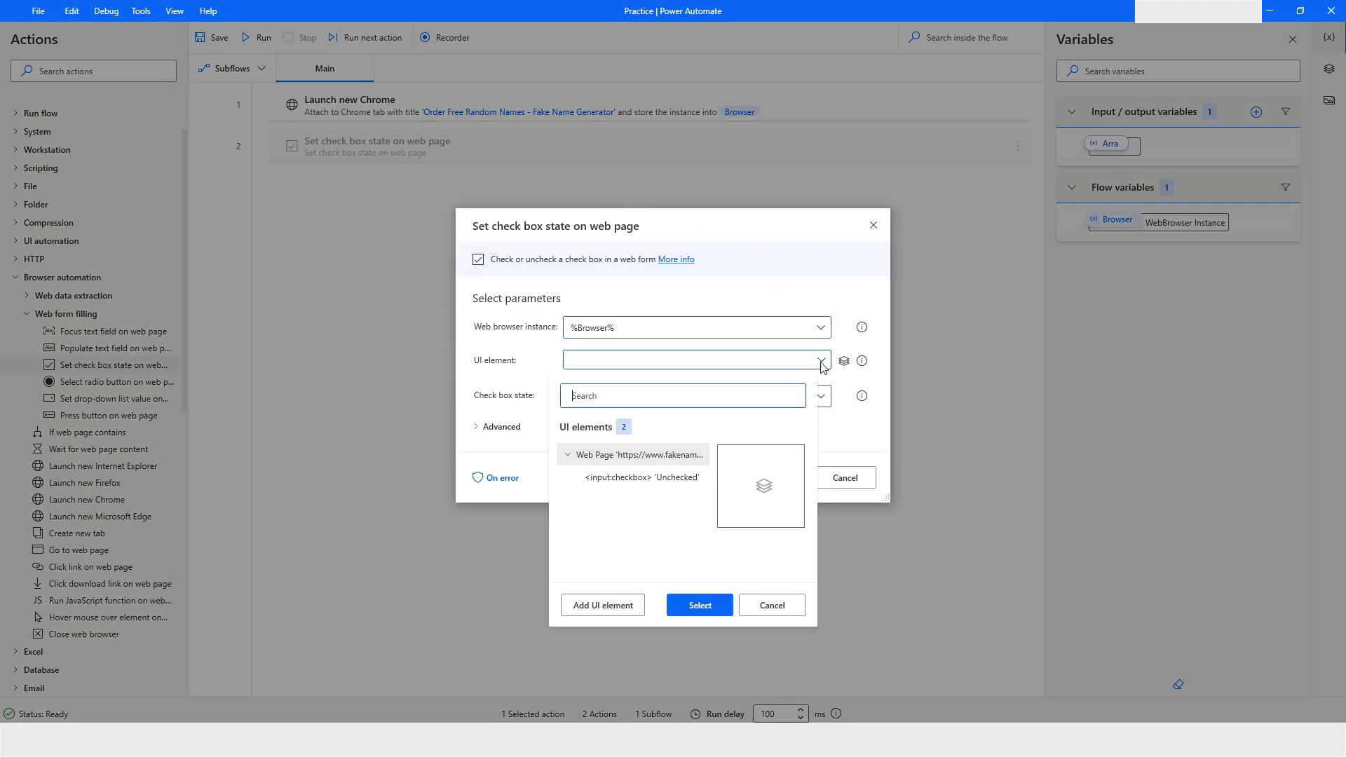
left_click(648, 480)
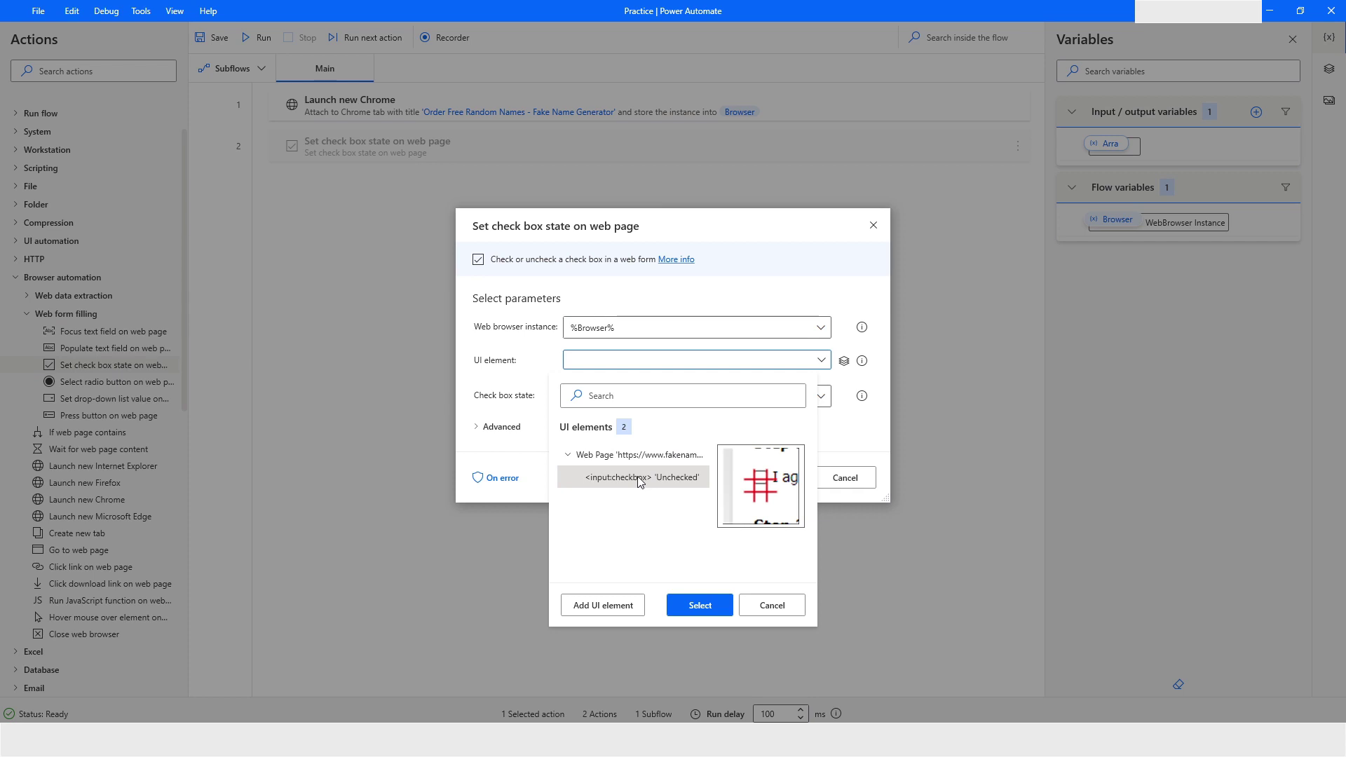
left_click(693, 606)
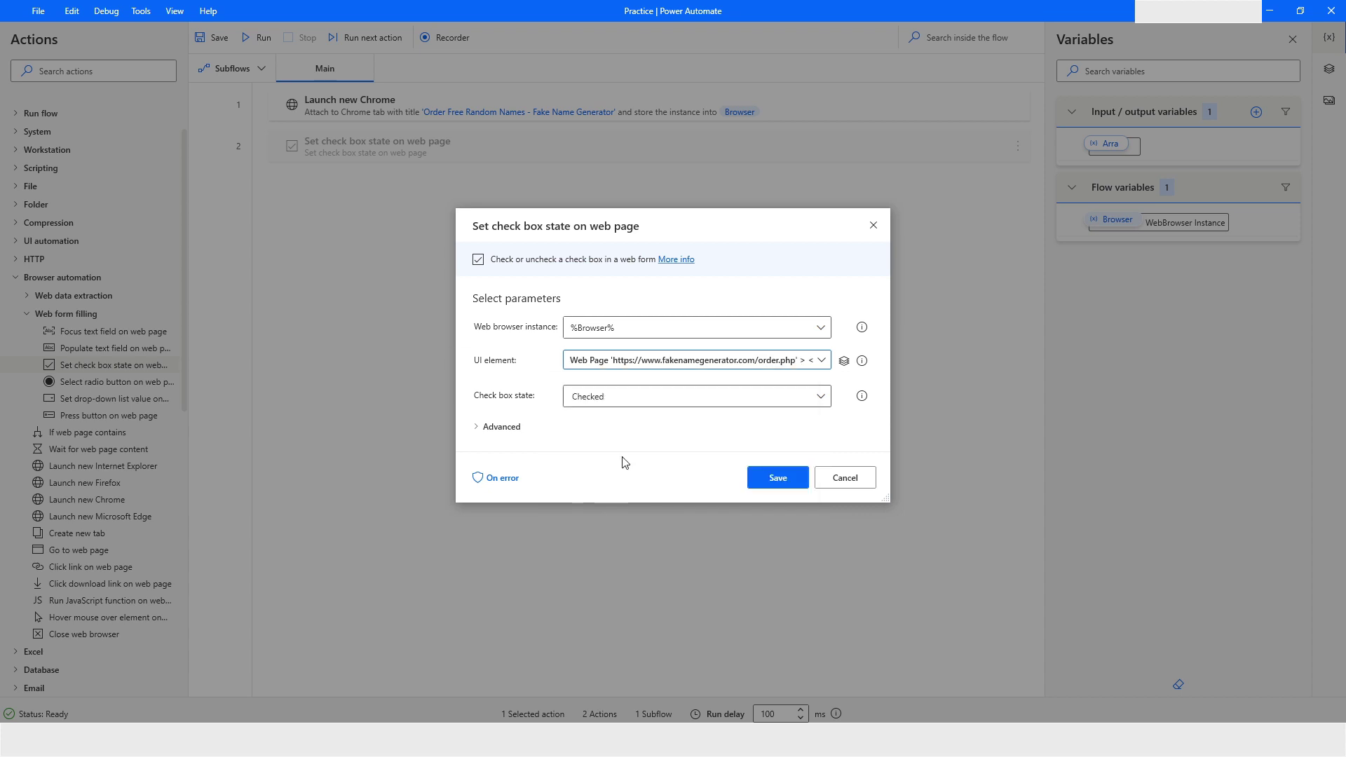
left_click(600, 396)
left_click(599, 397)
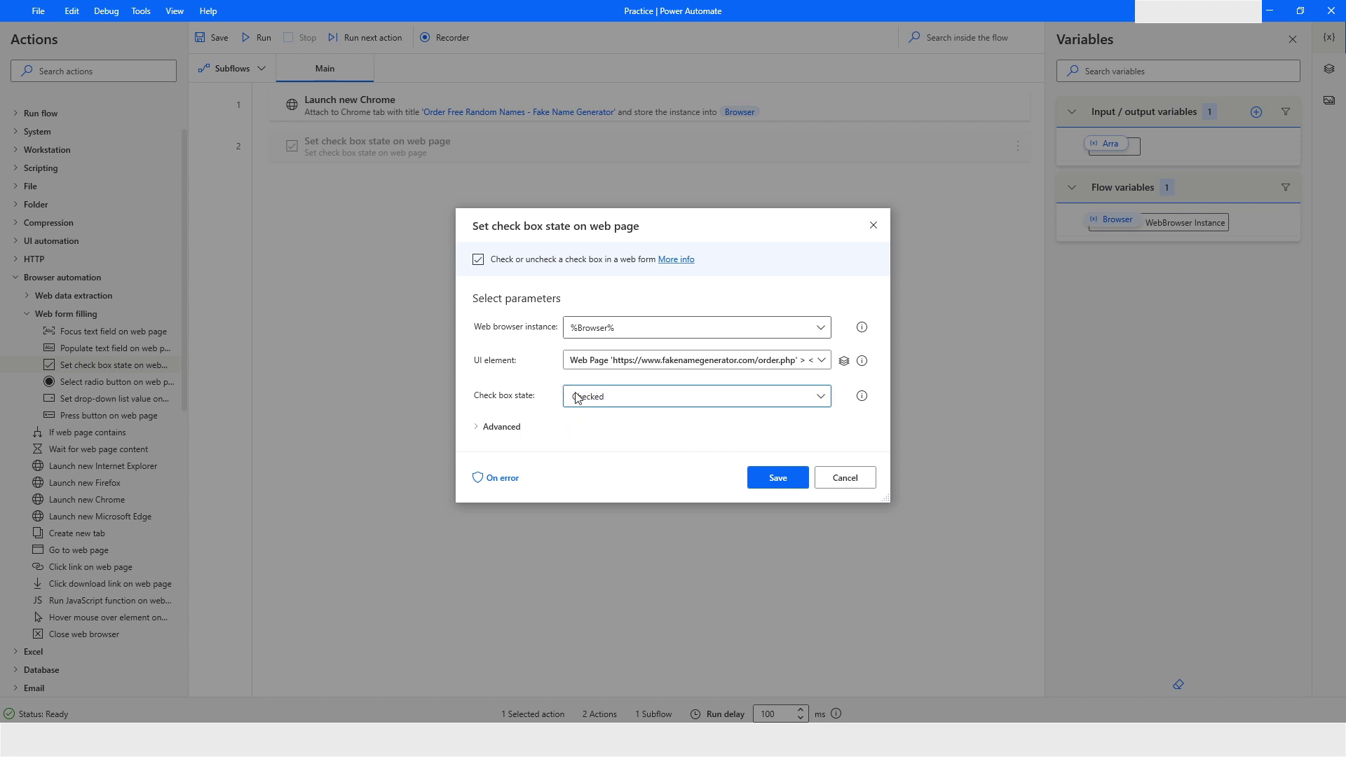
left_click(772, 482)
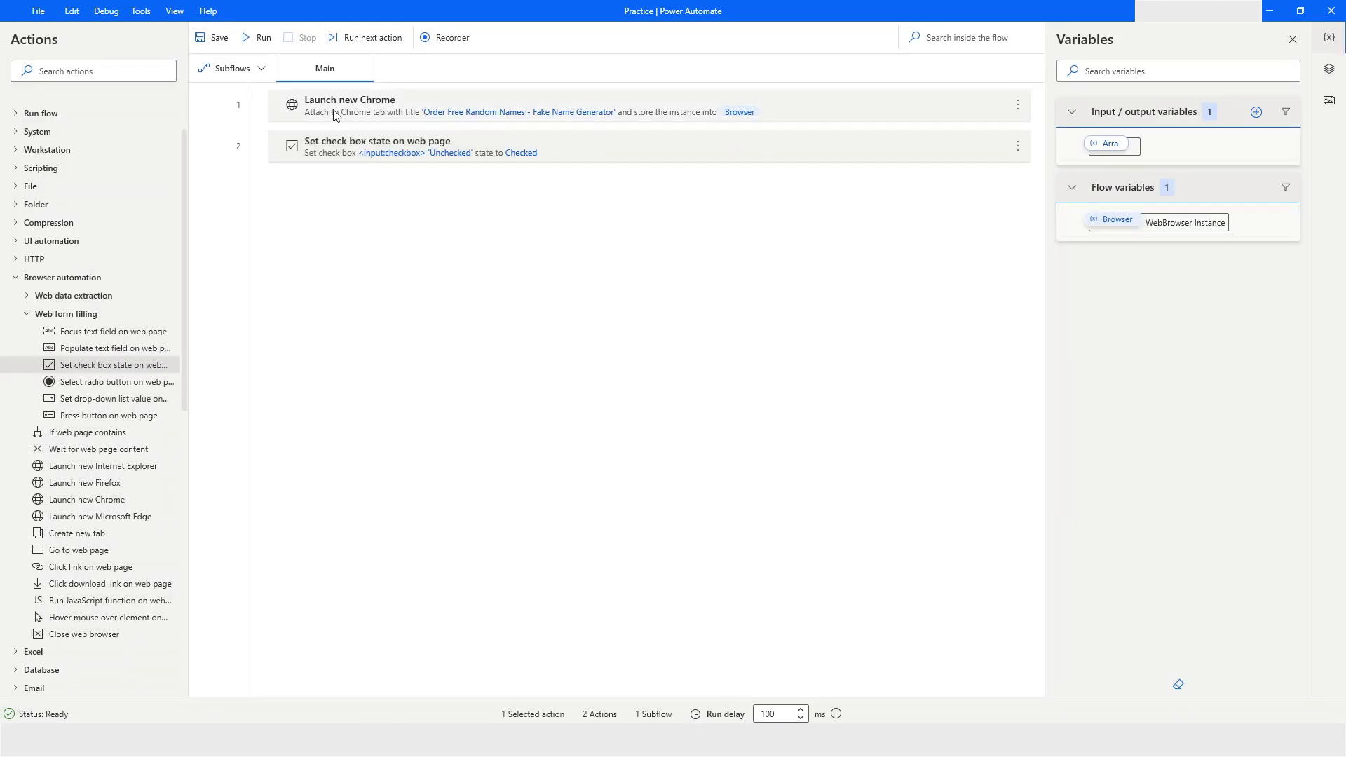
left_click(329, 106)
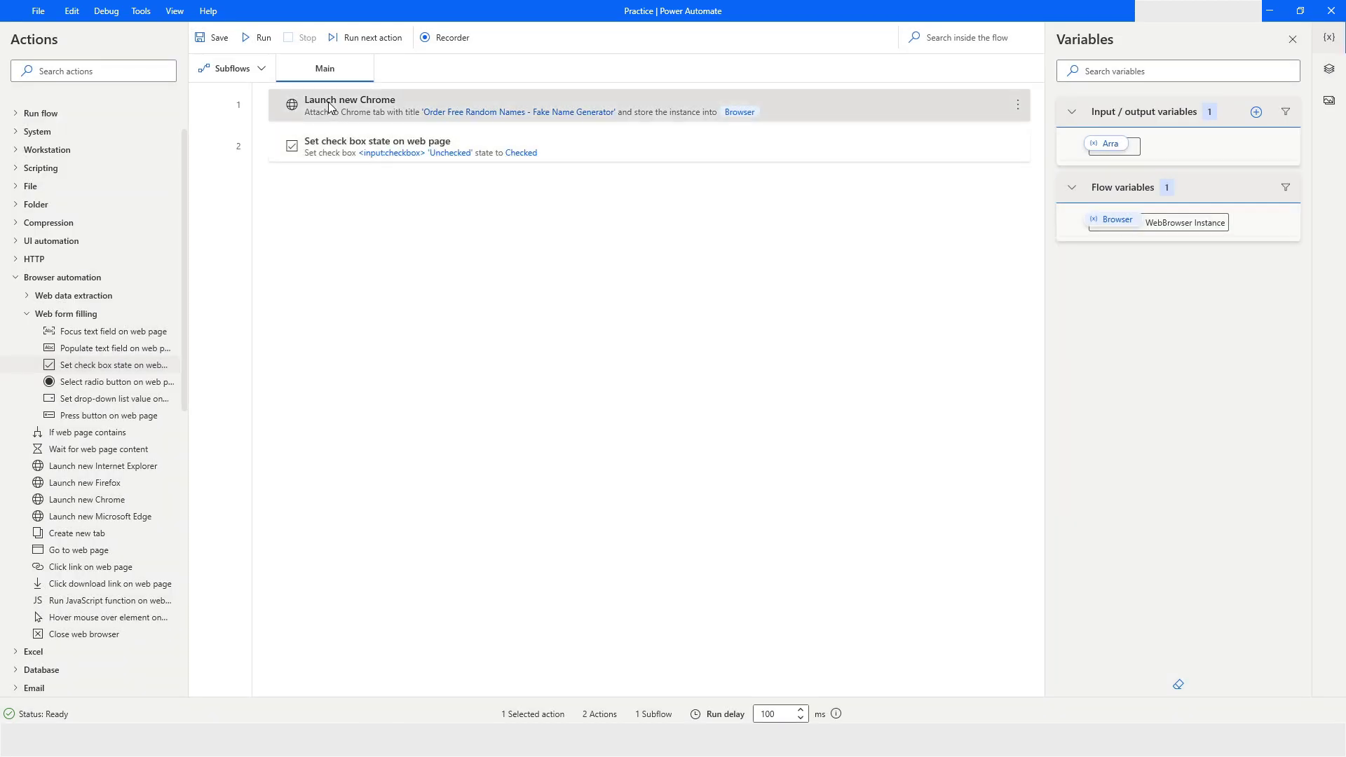
- Run the flow and confirm the terms-of-service checkbox is ticked in Chrome
left_click(253, 38)
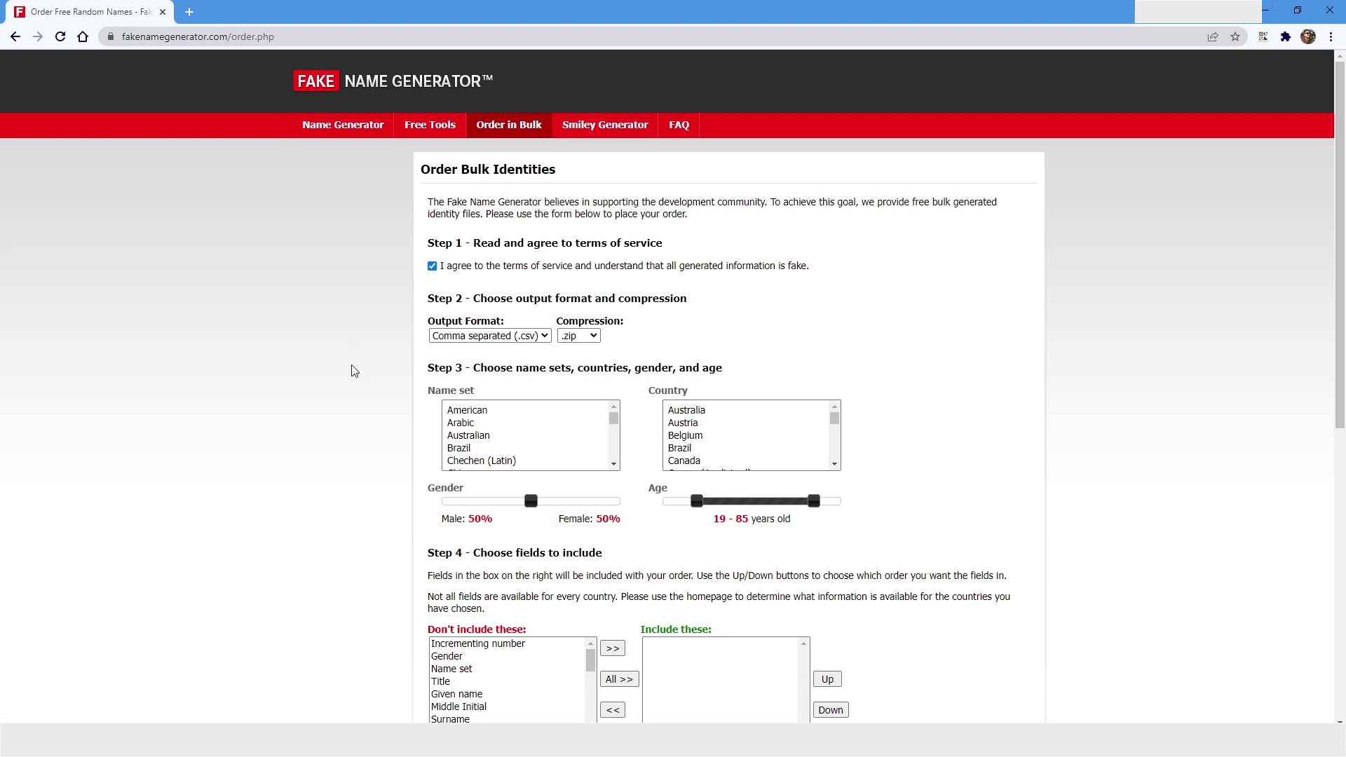
key("alt+Tab")
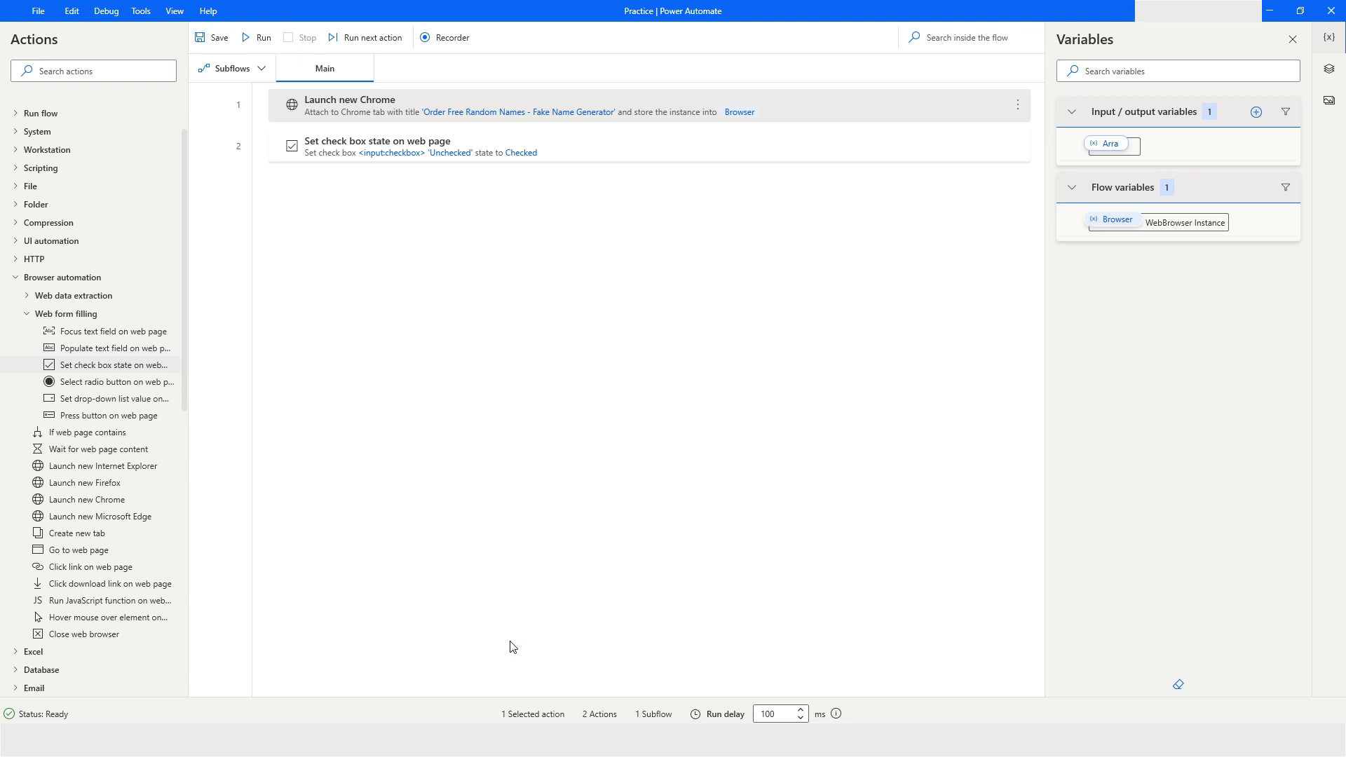
left_click(433, 151)
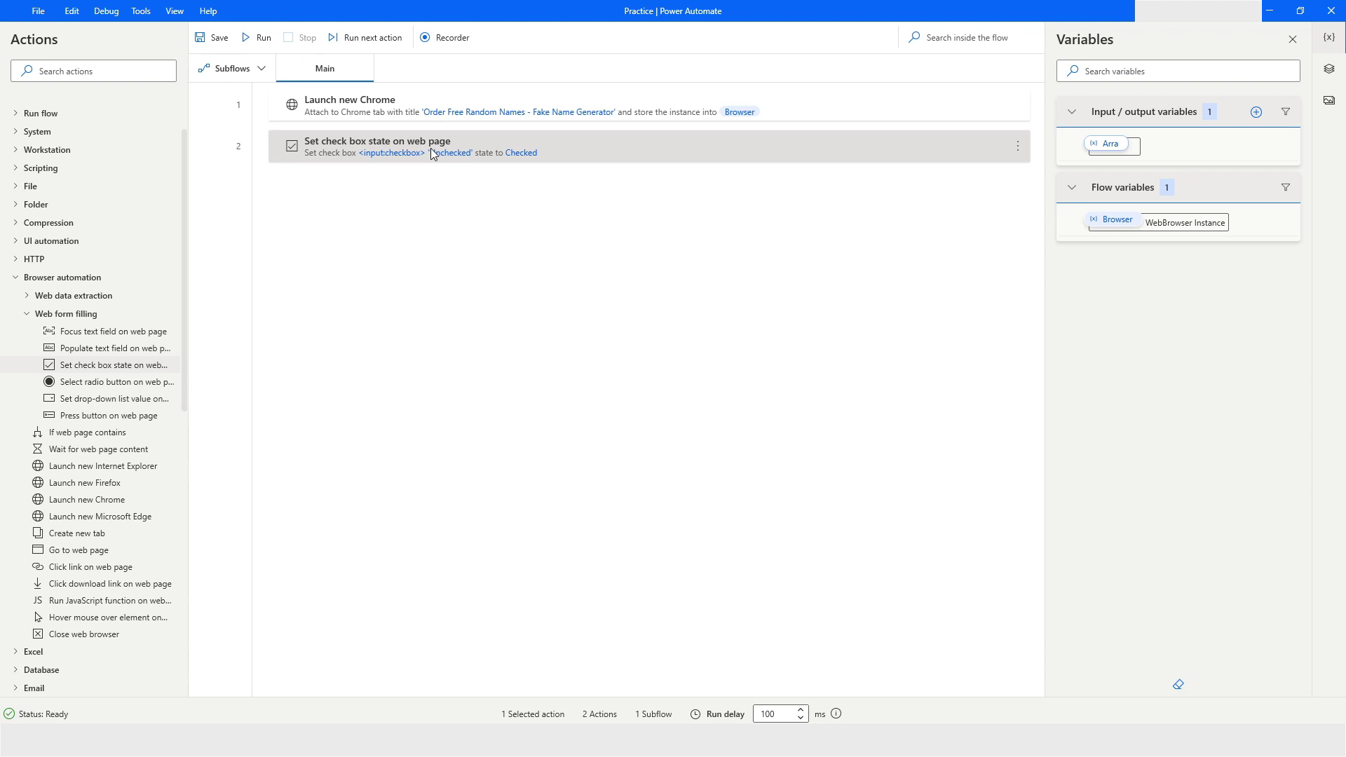
- Run the flow a second time from step 1, then return to the checkbox step
left_click(352, 116)
left_click(263, 42)
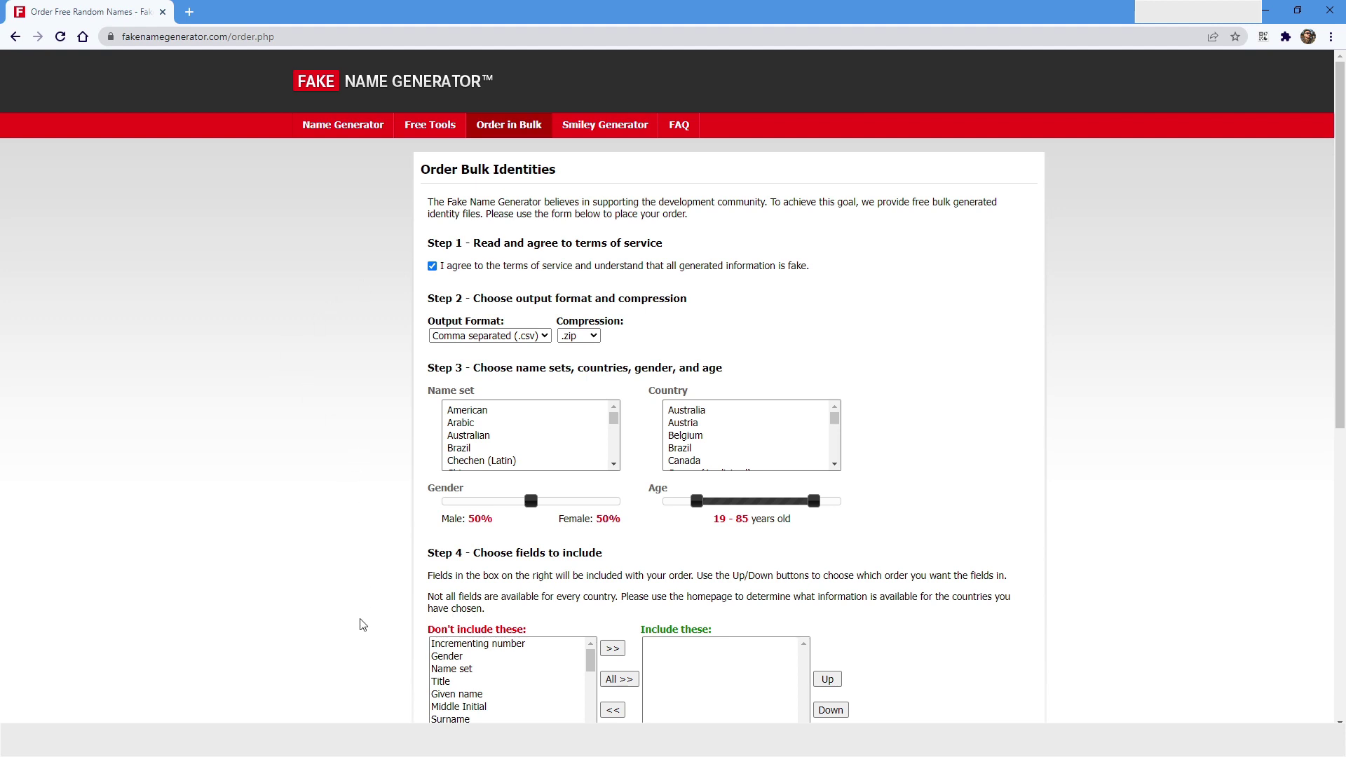
left_click(372, 709)
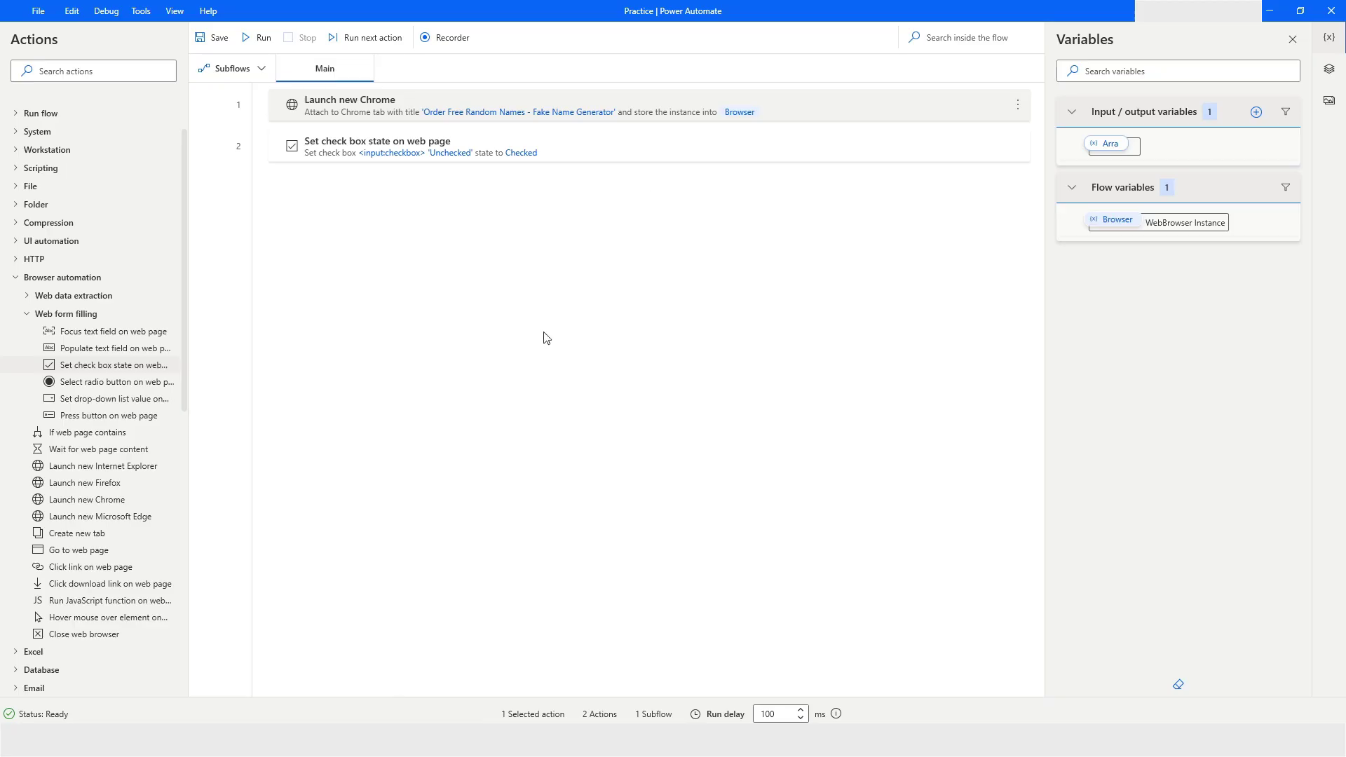
left_click(456, 149)
- Change step 2's check box state to Unchecked, save it, and run the flow
double_click(479, 153)
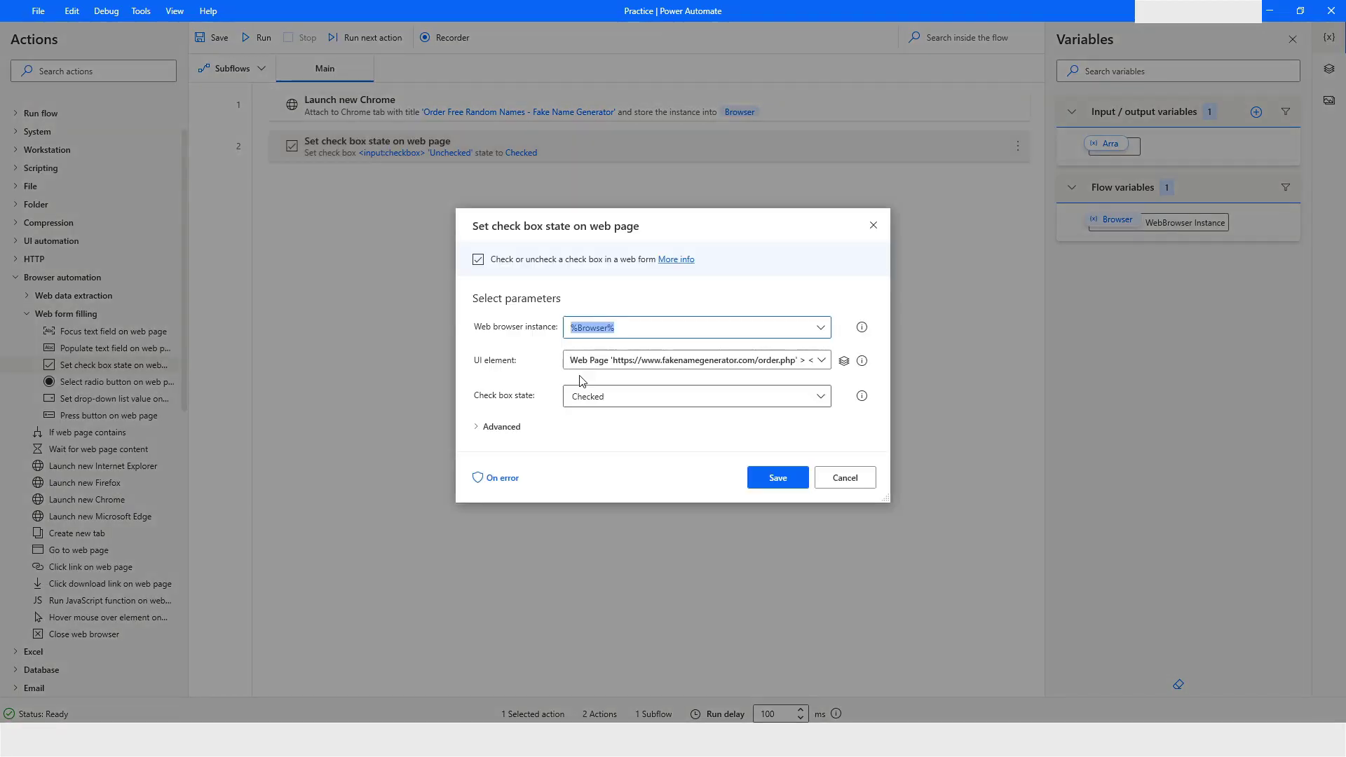
left_click(587, 396)
left_click(581, 438)
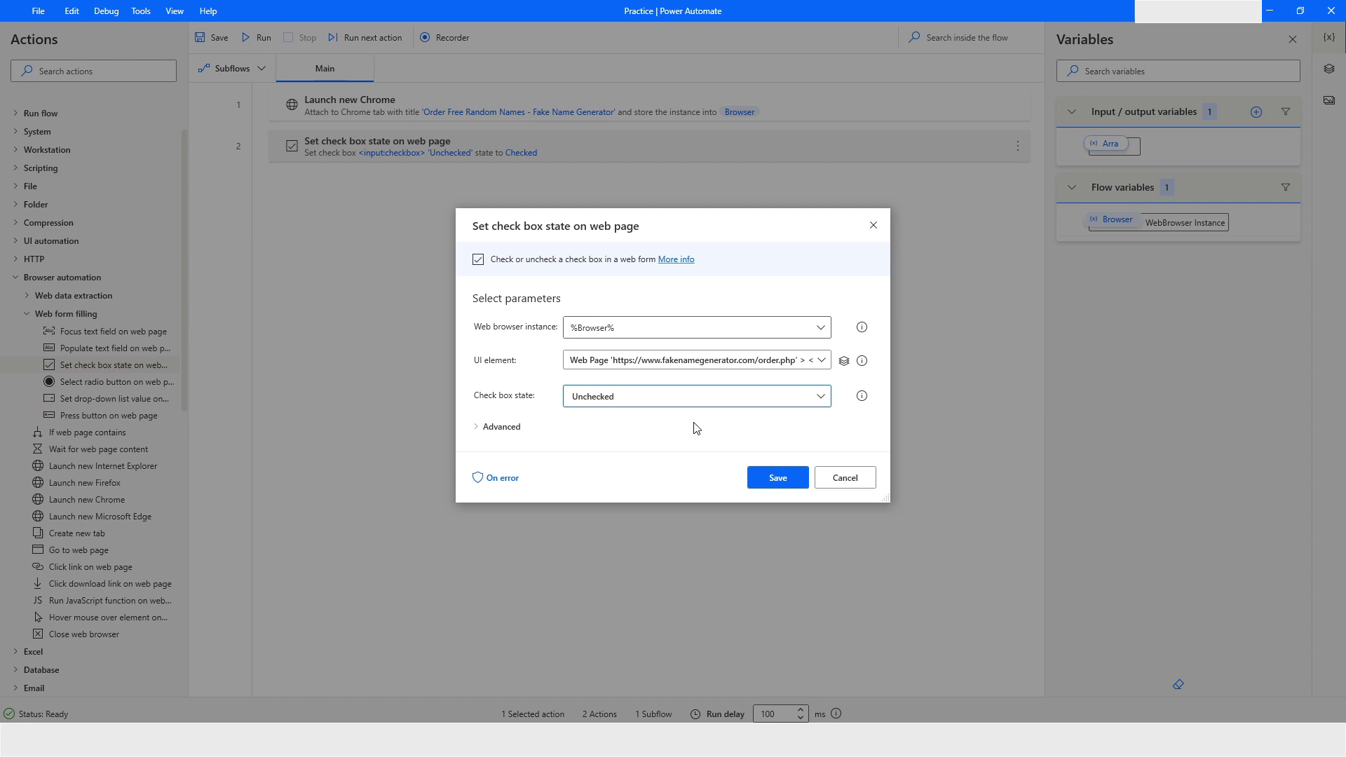
left_click(771, 476)
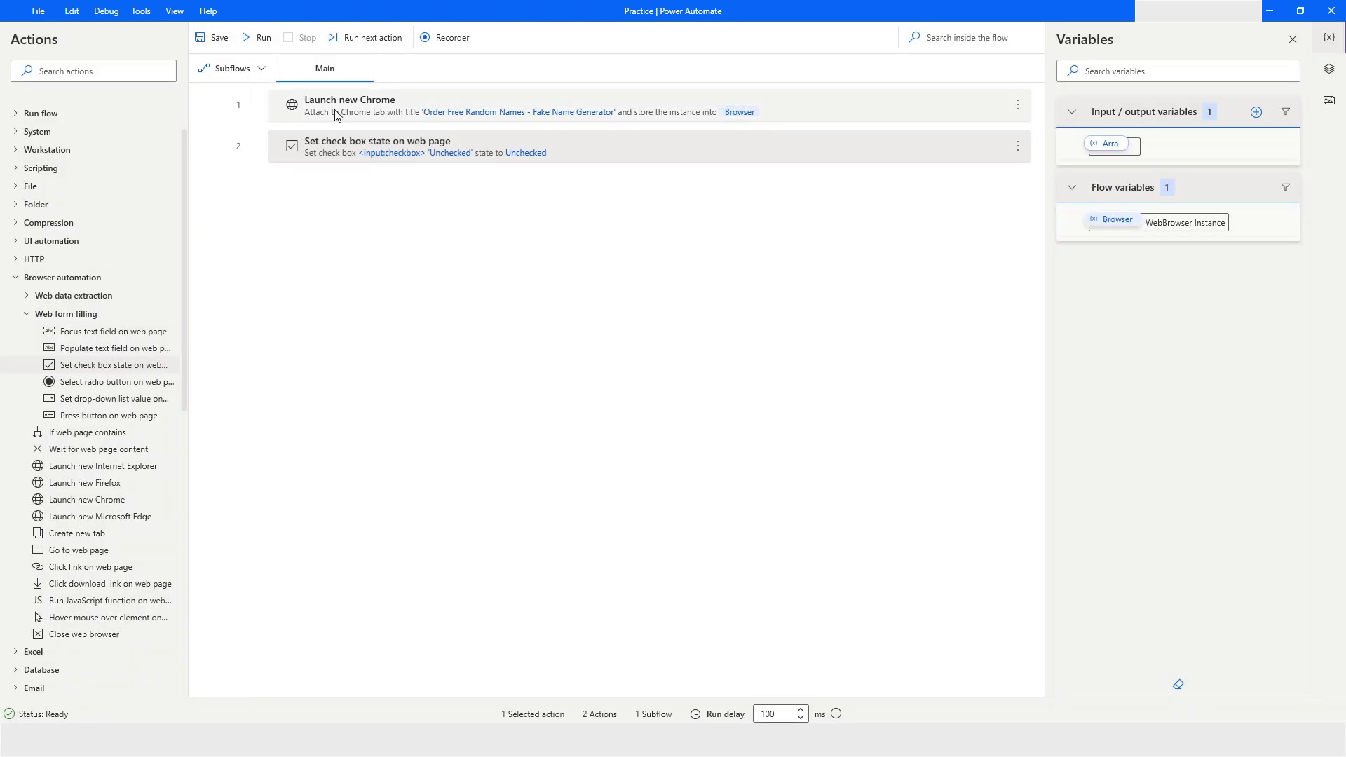
left_click(263, 37)
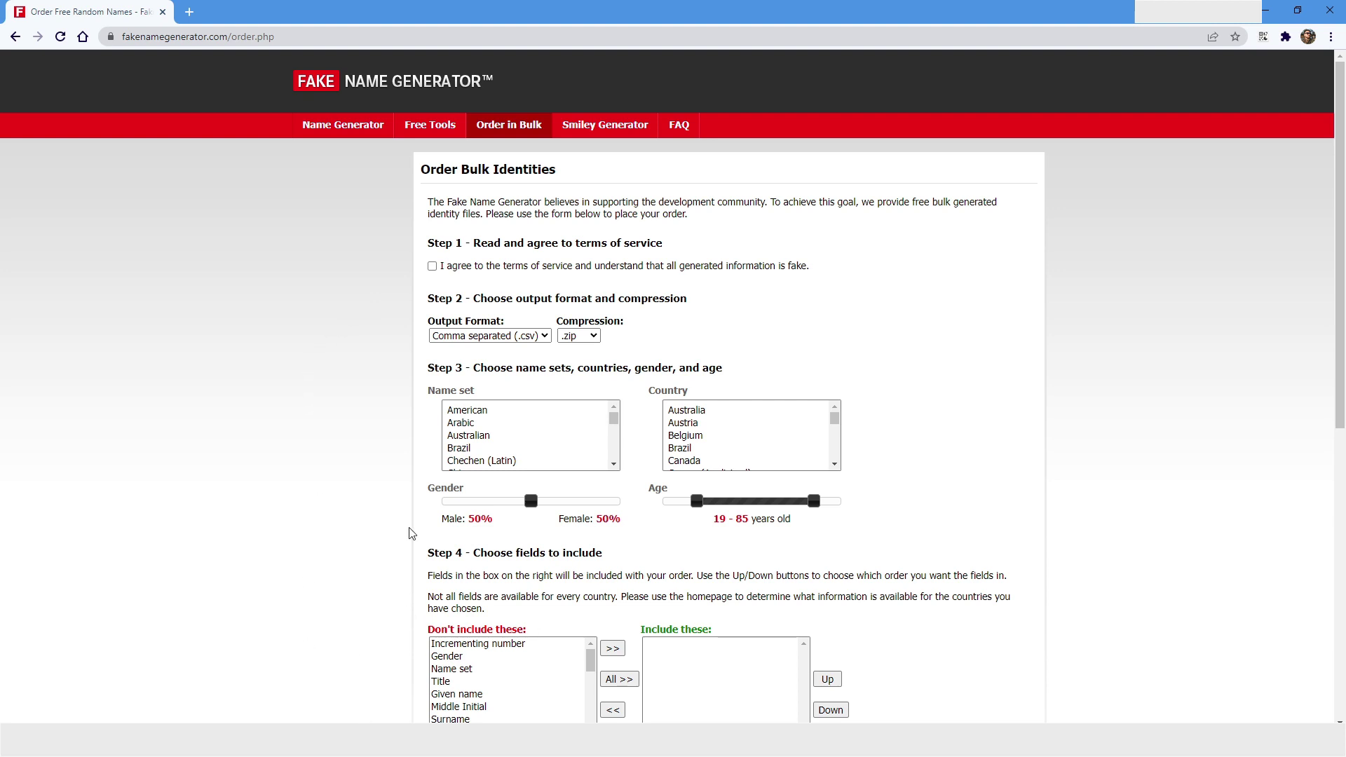
- Back in the flow editor, run the two-step flow again from step 1
key("alt+Tab")
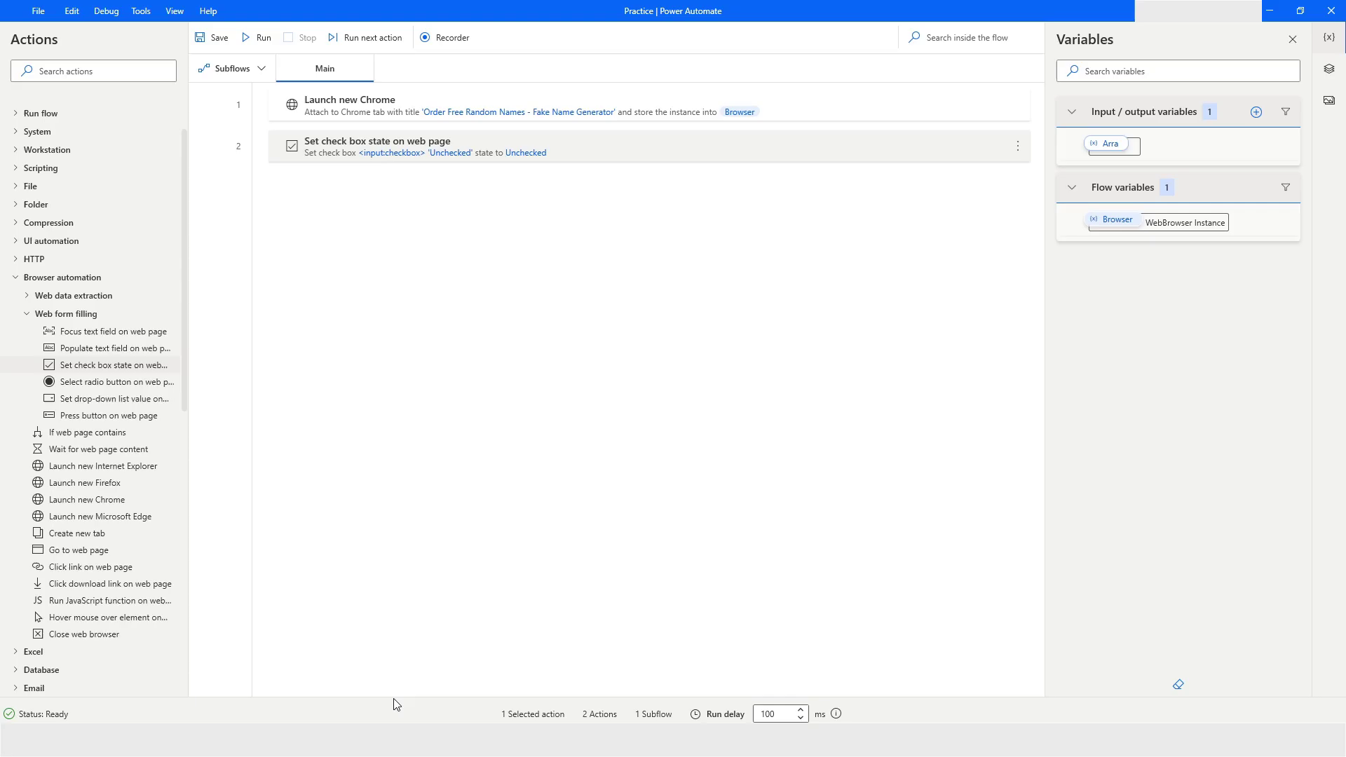
left_click(359, 116)
left_click(259, 37)
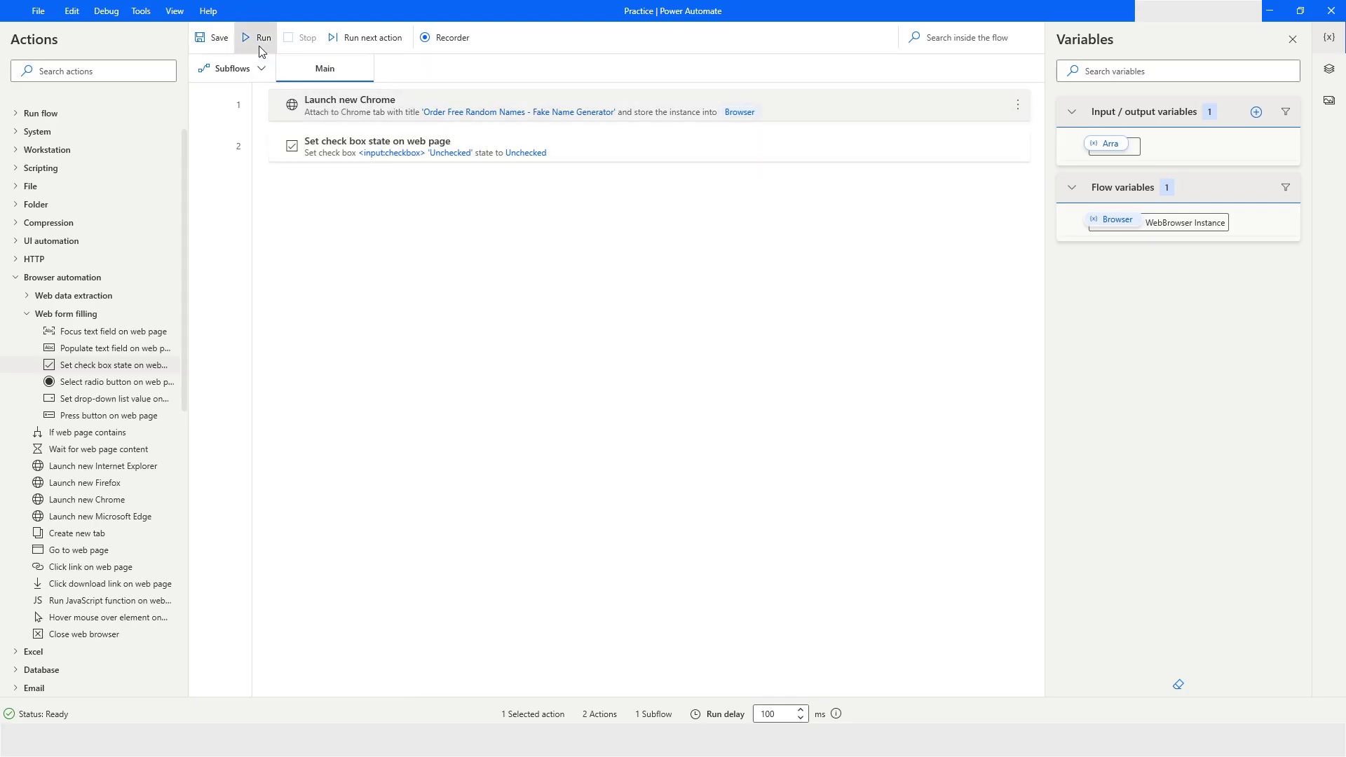